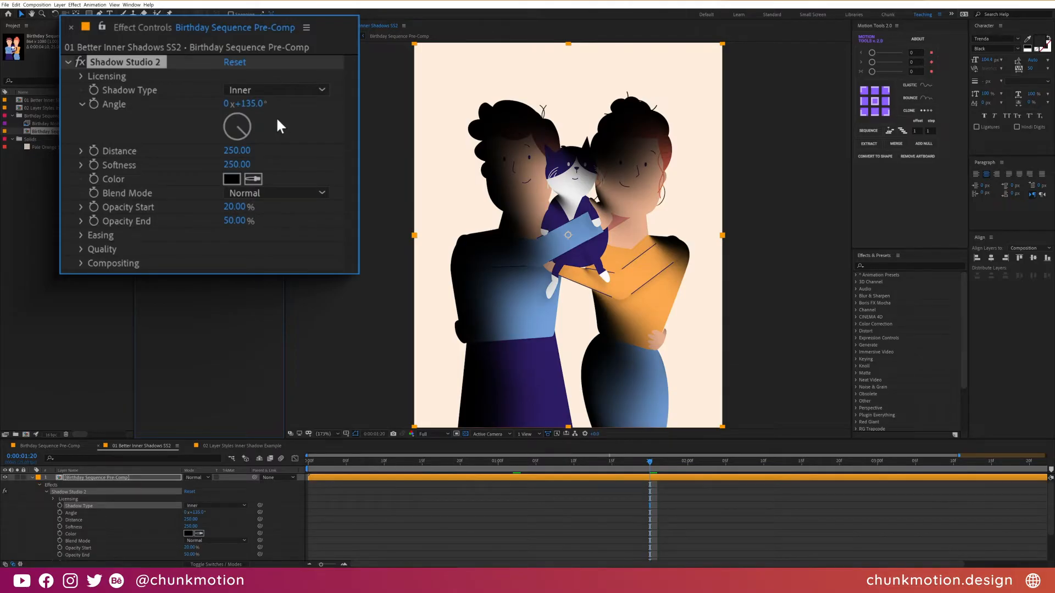
- Set the inner shadow's angle to 45°, with opacity running from 4% at the start to 0% at the end
{"action": "left_click_drag", "start_coordinate": [243, 127], "coordinate": [258, 103]}
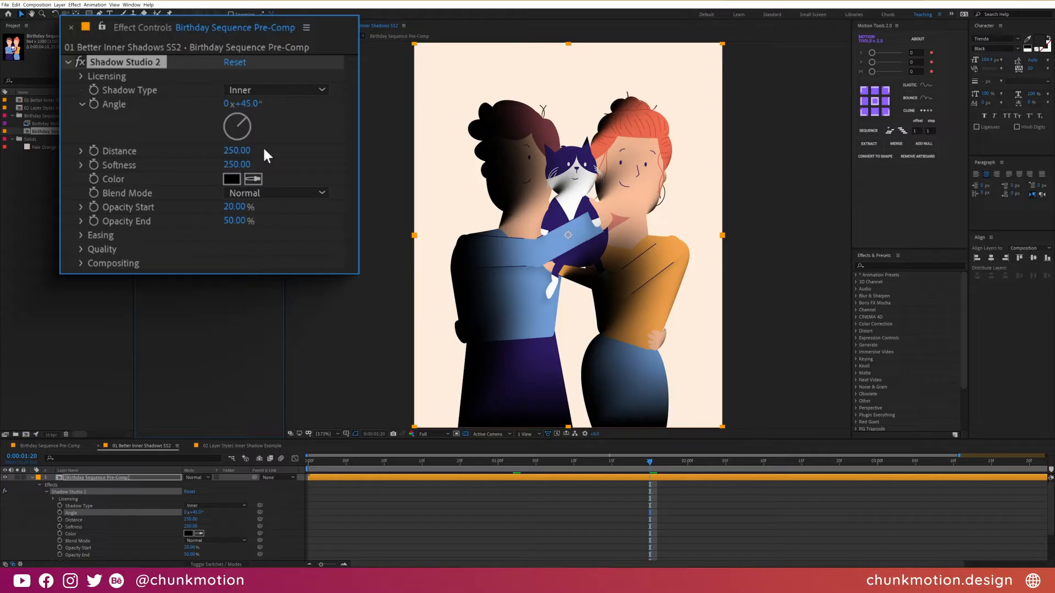
{"action": "left_click", "coordinate": [231, 207]}
{"action": "left_click", "coordinate": [232, 222]}
{"action": "type", "text": "0"}
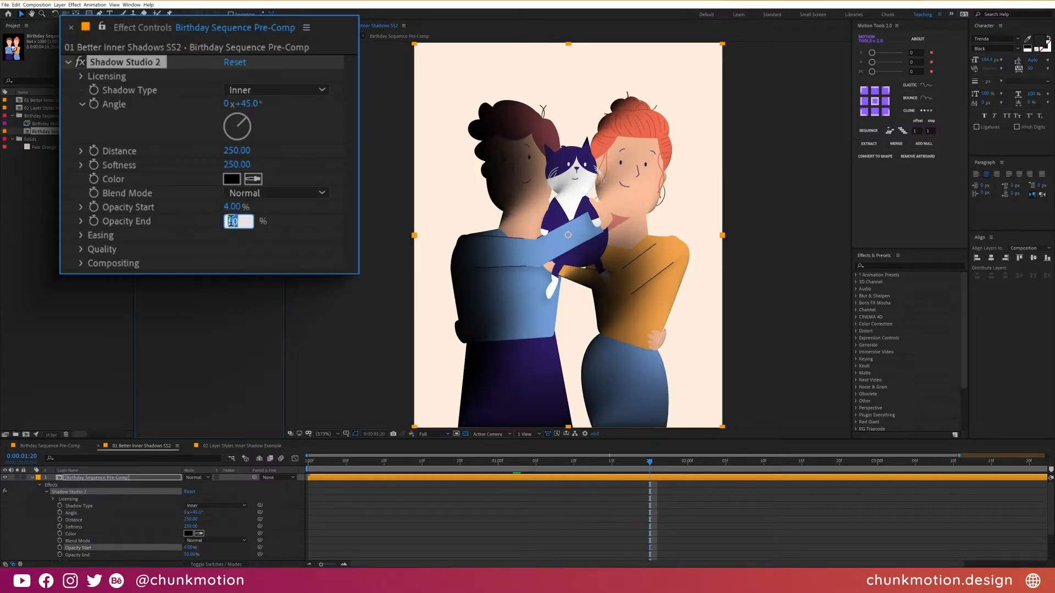
{"action": "key", "text": "Return"}
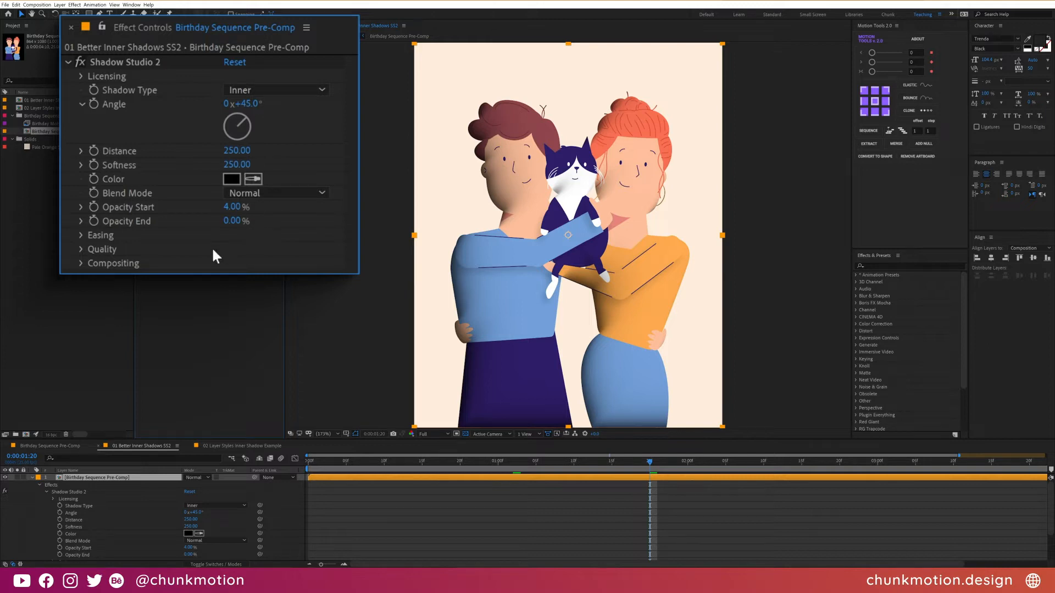
- Recolour the inner shadow to a dark navy blue and set its blend mode to Overlay
{"action": "left_click", "coordinate": [230, 179]}
{"action": "left_click_drag", "start_coordinate": [803, 255], "coordinate": [804, 223]}
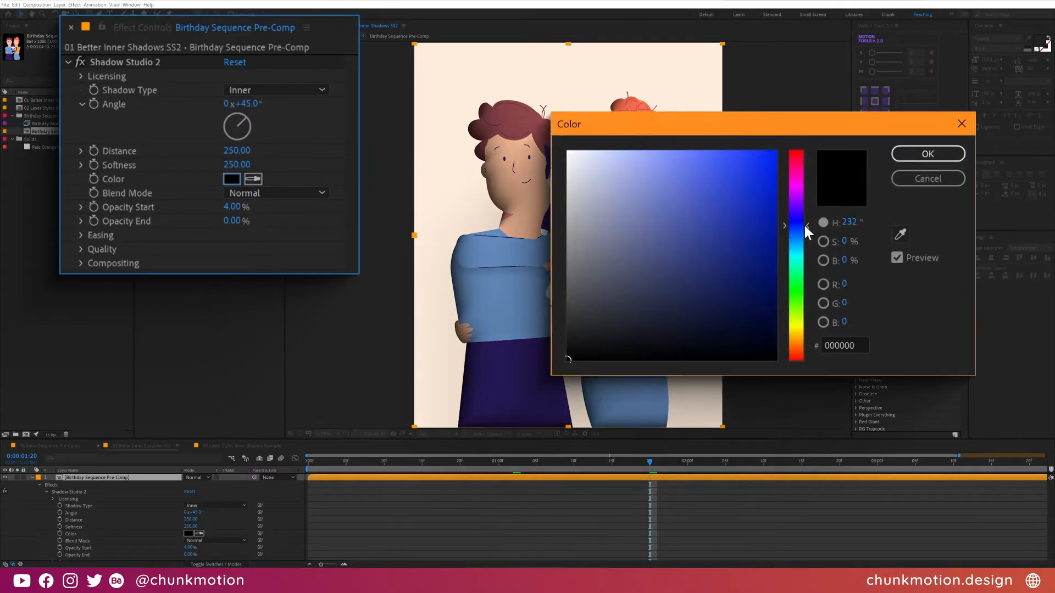
{"action": "left_click_drag", "start_coordinate": [724, 332], "coordinate": [743, 315]}
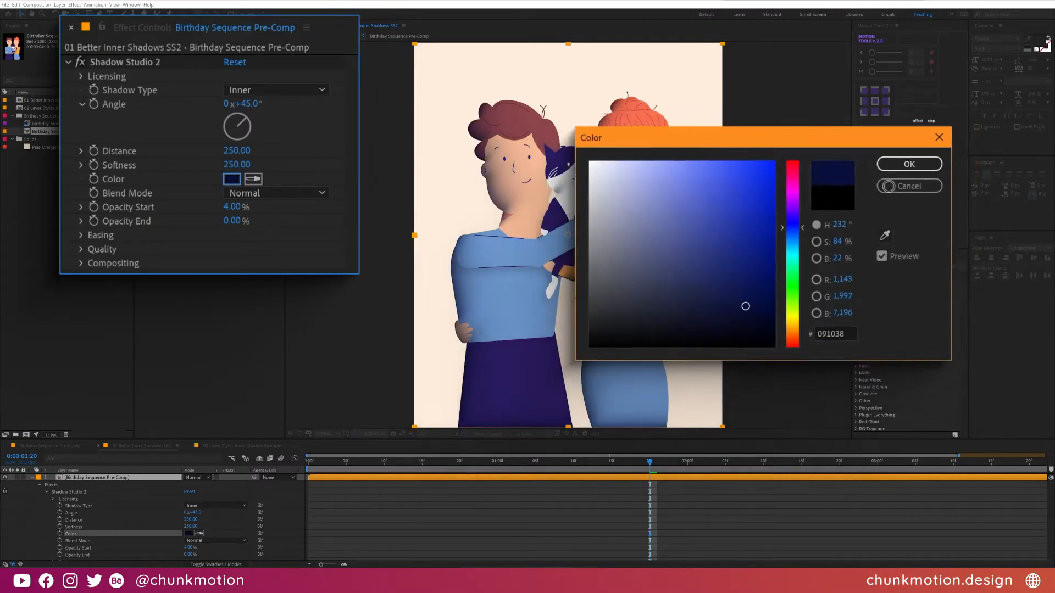
{"action": "left_click", "coordinate": [915, 161]}
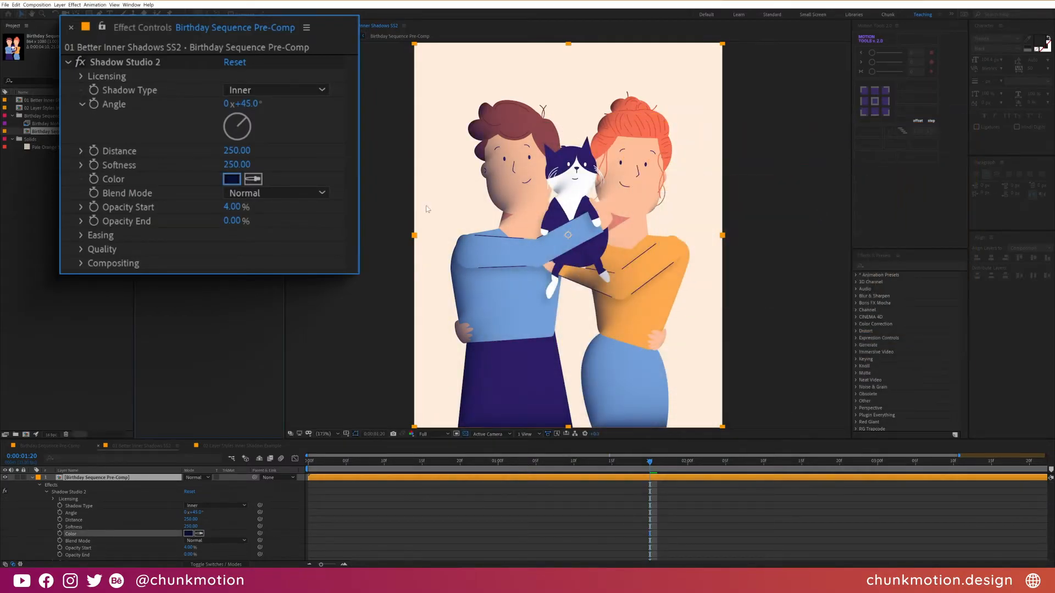
{"action": "left_click", "coordinate": [248, 192]}
{"action": "left_click", "coordinate": [250, 262]}
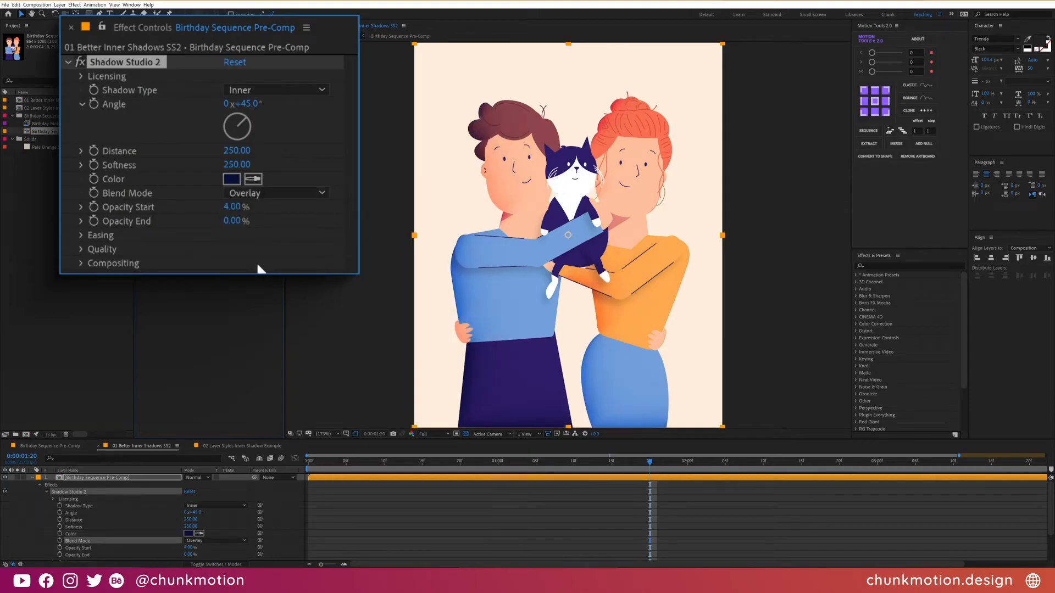
{"action": "left_click", "coordinate": [1036, 47]}
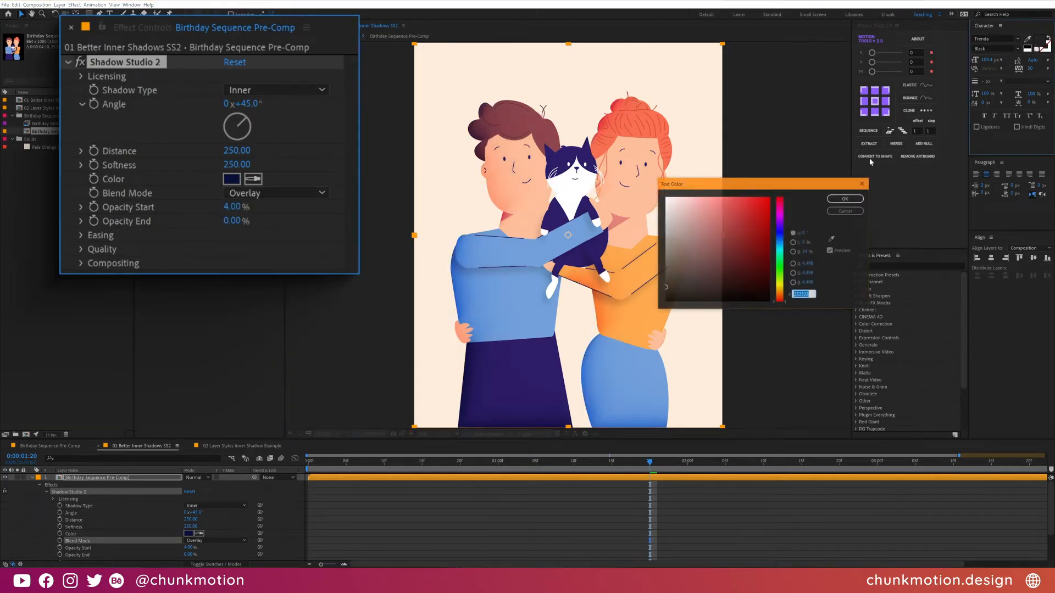
{"action": "left_click", "coordinate": [834, 238]}
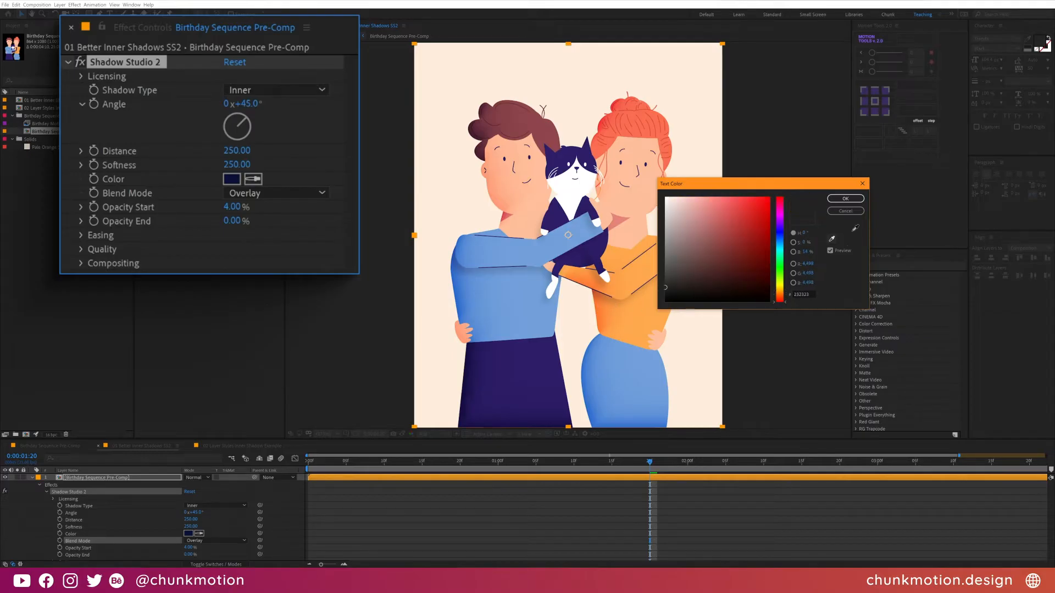
{"action": "left_click", "coordinate": [844, 212]}
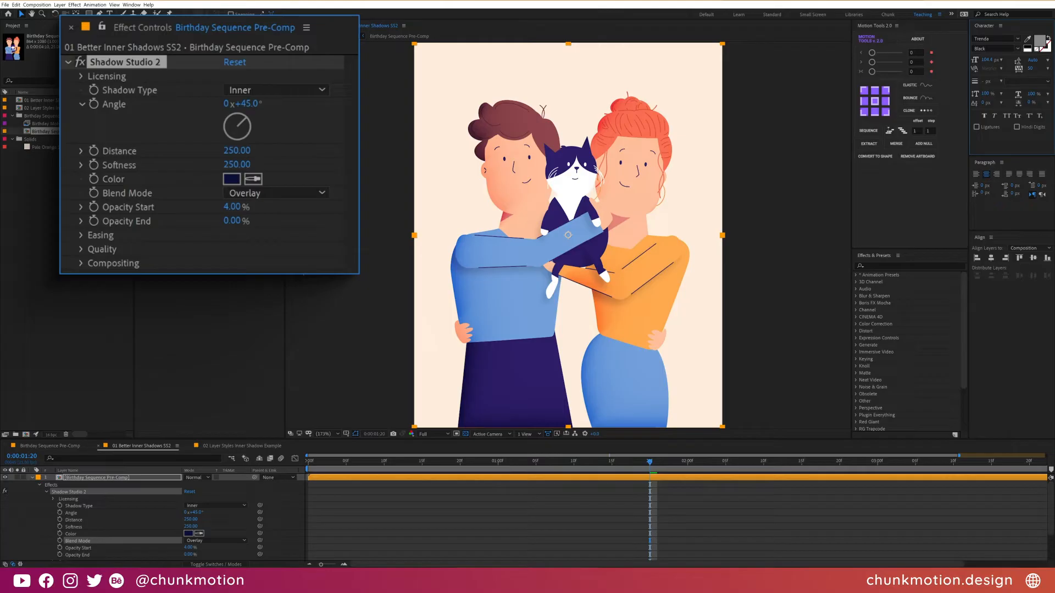
- Duplicate the Shadow Studio 2 effect and give the copy an angle of -135° and a white colour
{"action": "left_click", "coordinate": [134, 63]}
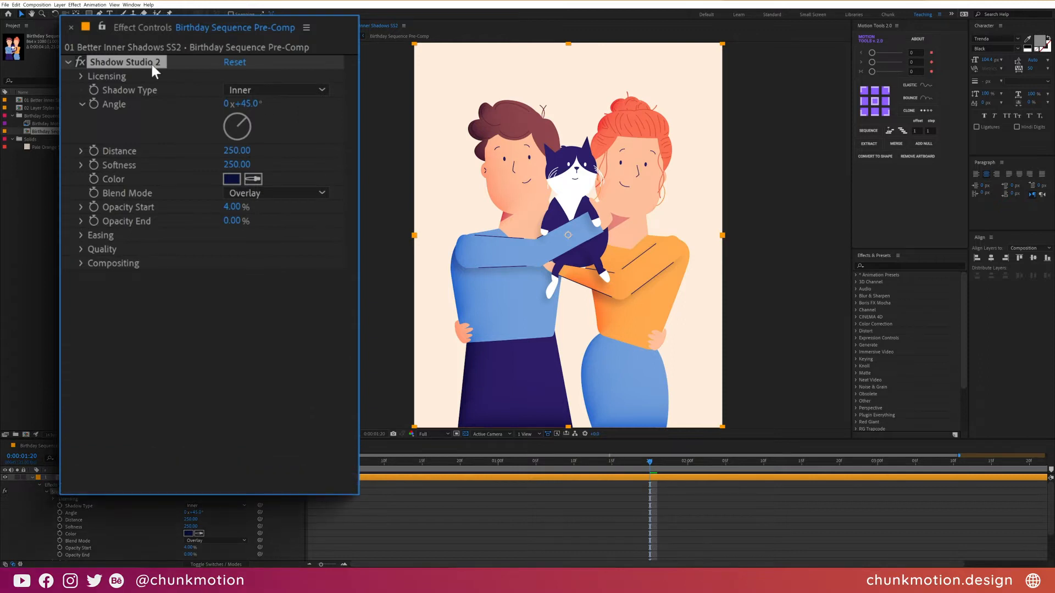
{"action": "key", "text": "ctrl+d"}
{"action": "left_click", "coordinate": [223, 357]}
{"action": "left_click", "coordinate": [237, 393]}
{"action": "type", "text": "FFFFFF"}
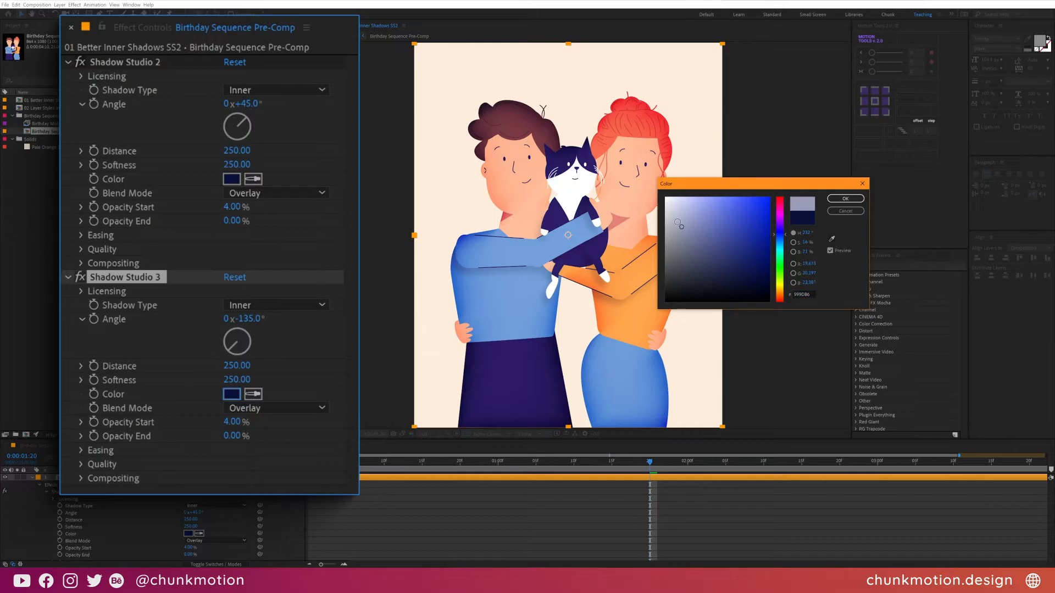
{"action": "left_click", "coordinate": [847, 200]}
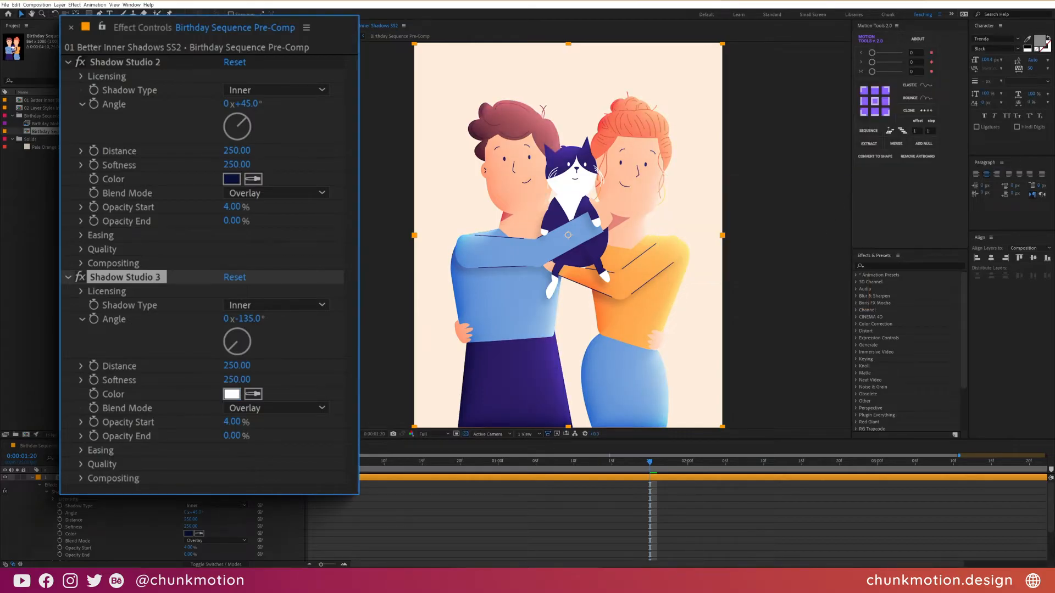
- Set the duplicated Shadow Studio effect to Add blend mode, with a distance of 75 and a softness of 50
{"action": "left_click", "coordinate": [285, 412]}
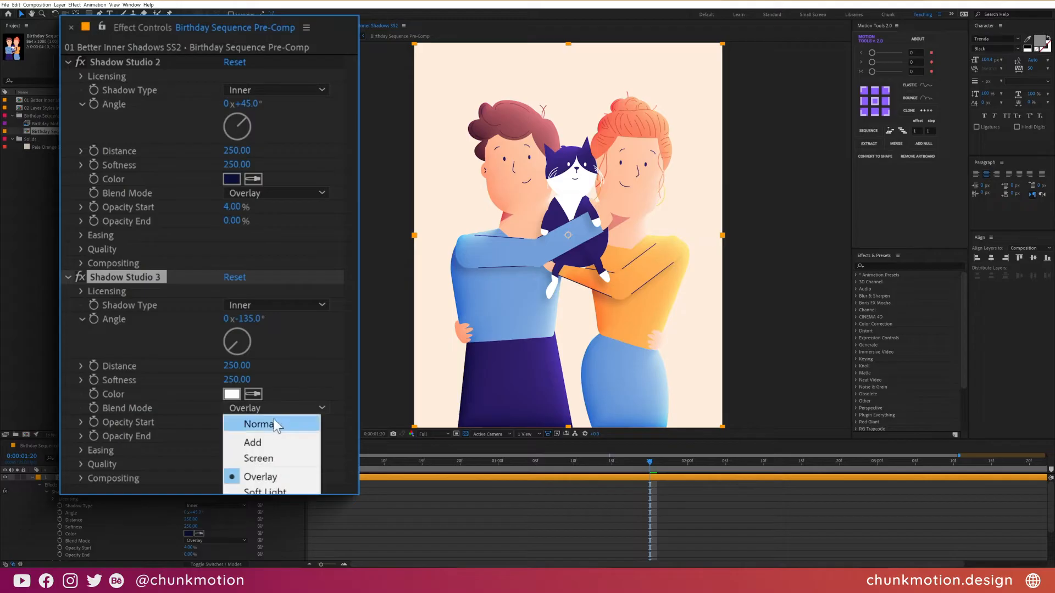
{"action": "left_click", "coordinate": [265, 442]}
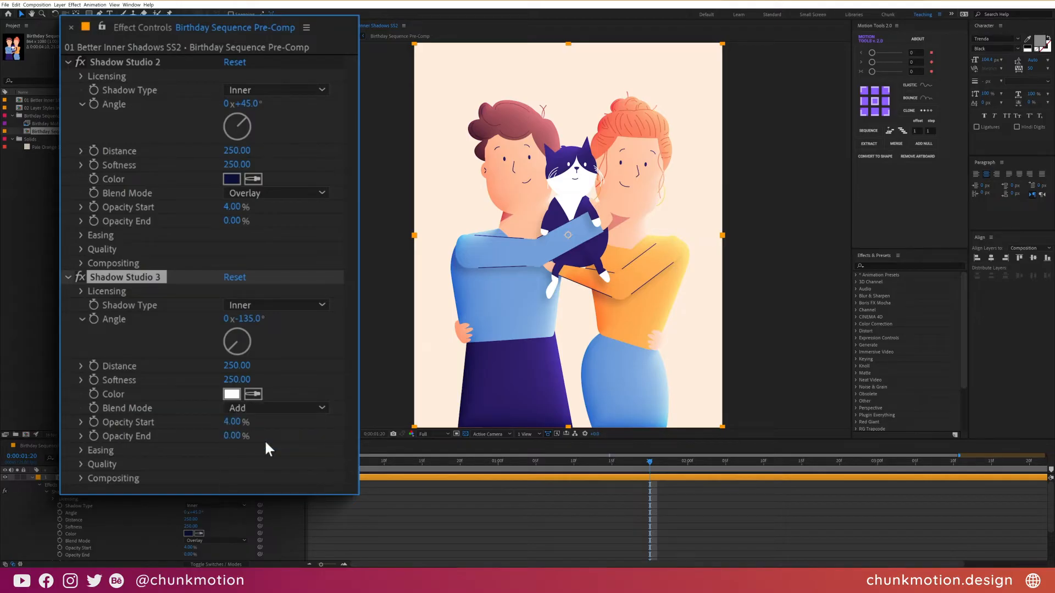
{"action": "left_click", "coordinate": [236, 366]}
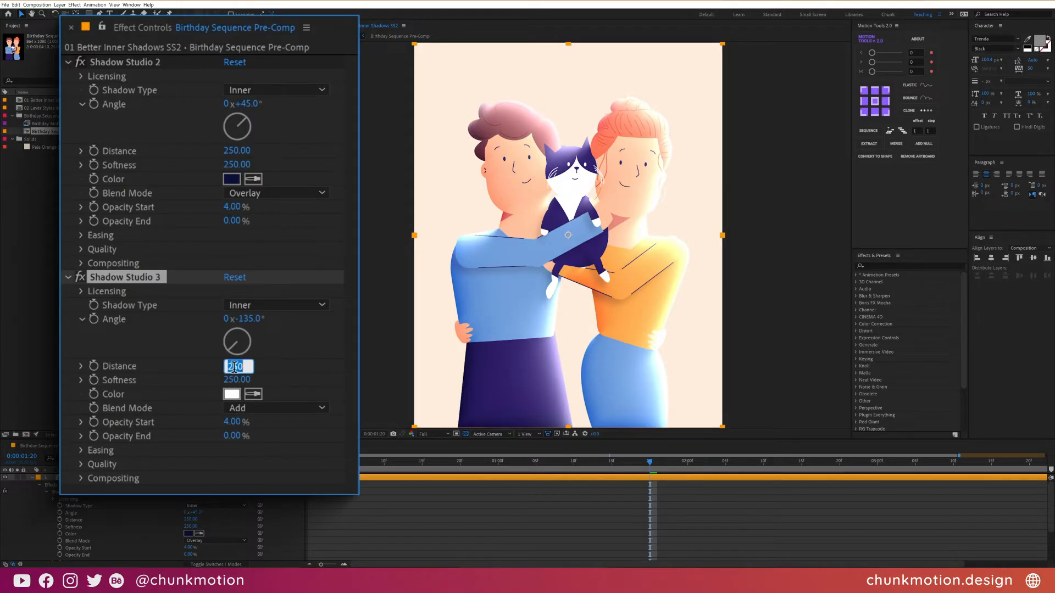
{"action": "key", "text": "Return"}
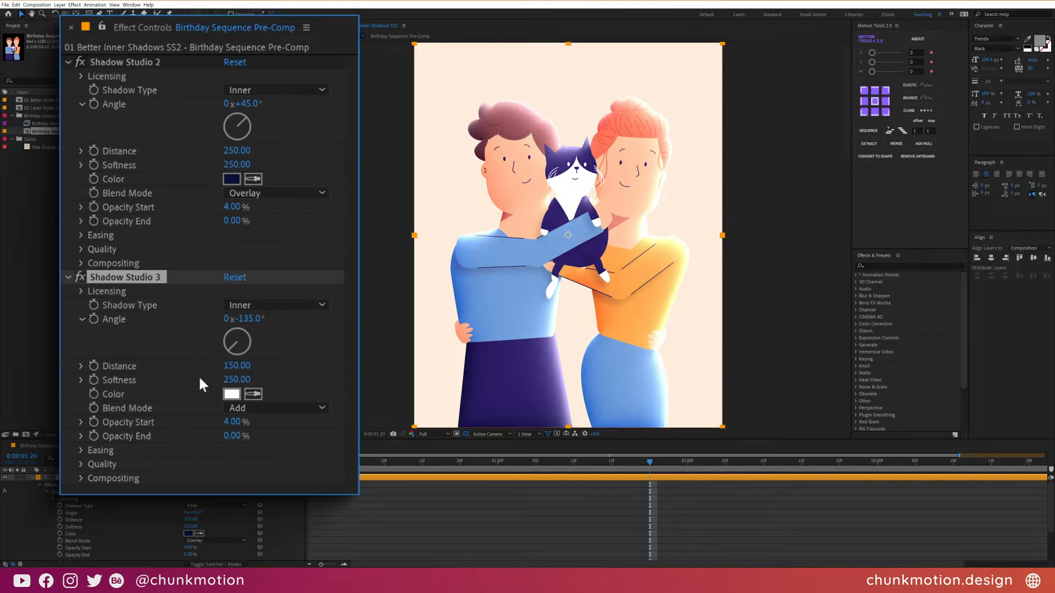
{"action": "left_click", "coordinate": [238, 365]}
{"action": "key", "text": "Return"}
{"action": "left_click", "coordinate": [236, 379]}
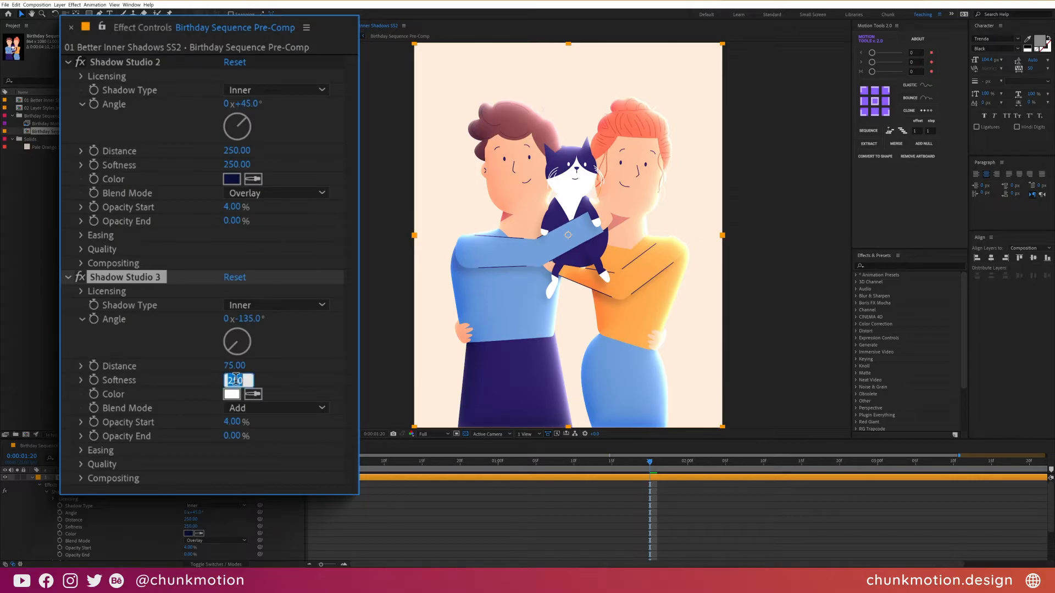
{"action": "type", "text": "50"}
{"action": "key", "text": "Return"}
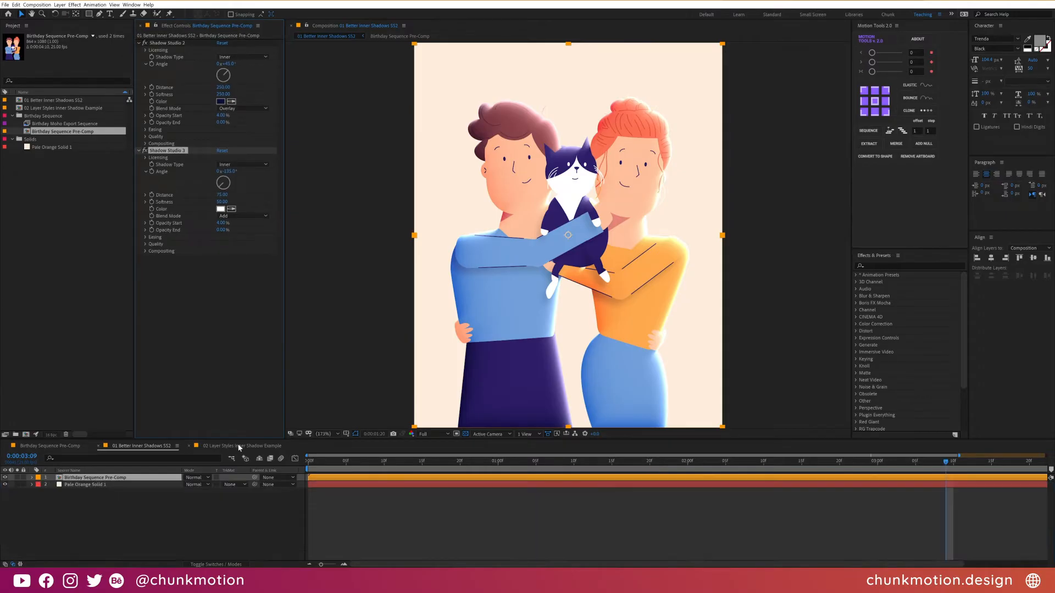
- In the 02 Layer Styles Inner Shadow Example composition, set the layer's Inner Shadow angle to 225° and opacity to 100%
{"action": "left_click", "coordinate": [238, 447]}
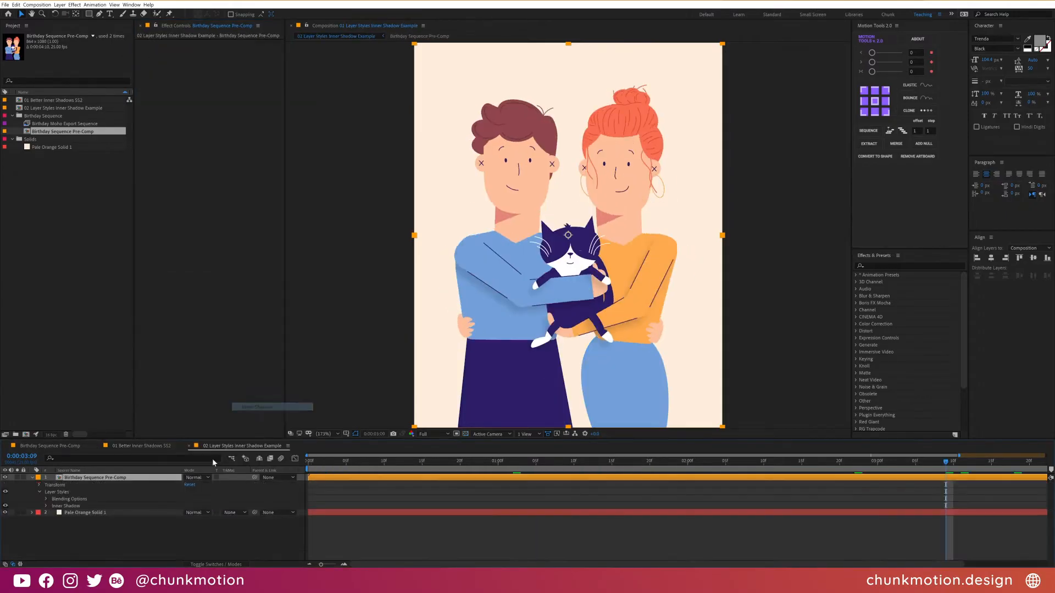
{"action": "left_click", "coordinate": [198, 530]}
{"action": "type", "text": "225"}
{"action": "key", "text": "Return"}
{"action": "left_click_drag", "start_coordinate": [189, 515], "coordinate": [734, 220]}
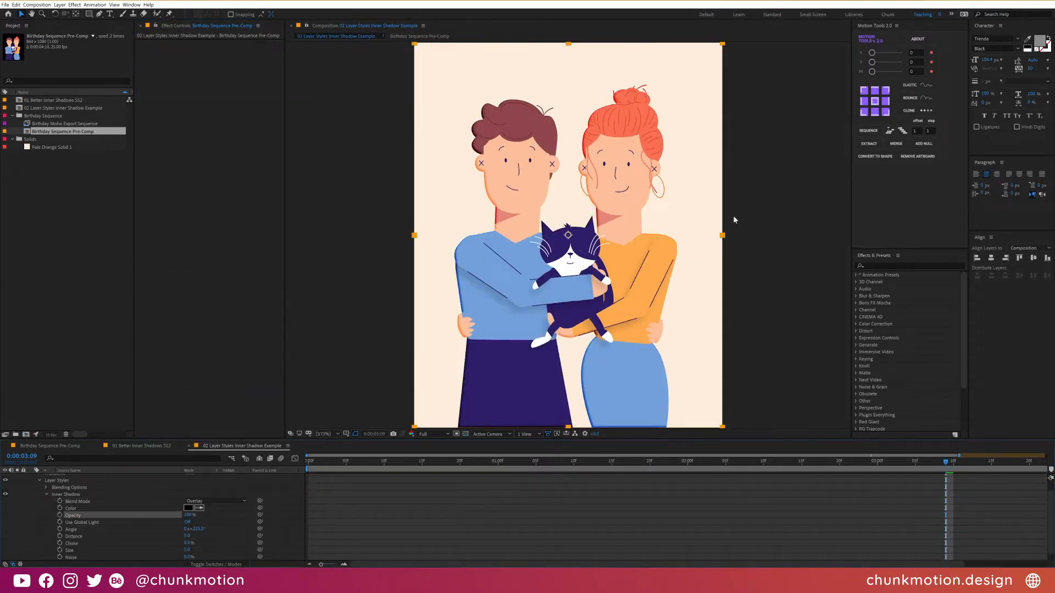
- Change the Inner Shadow layer style's colour to a dark blue and increase its distance
{"action": "left_click", "coordinate": [190, 508]}
{"action": "left_click", "coordinate": [780, 233]}
{"action": "left_click", "coordinate": [748, 280]}
{"action": "left_click", "coordinate": [846, 199]}
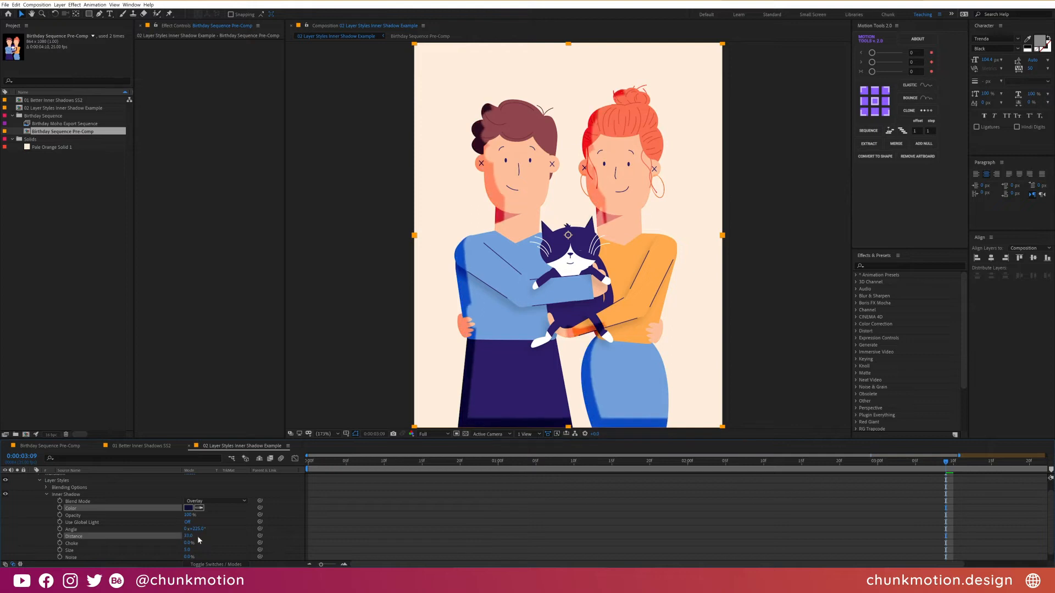
- Add another Birthday Sequence Pre-Comp layer on top and cover it with a black Fill effect
{"action": "left_click_drag", "start_coordinate": [60, 132], "coordinate": [161, 478]}
{"action": "key", "text": "ctrl+space"}
{"action": "type", "text": "fi"}
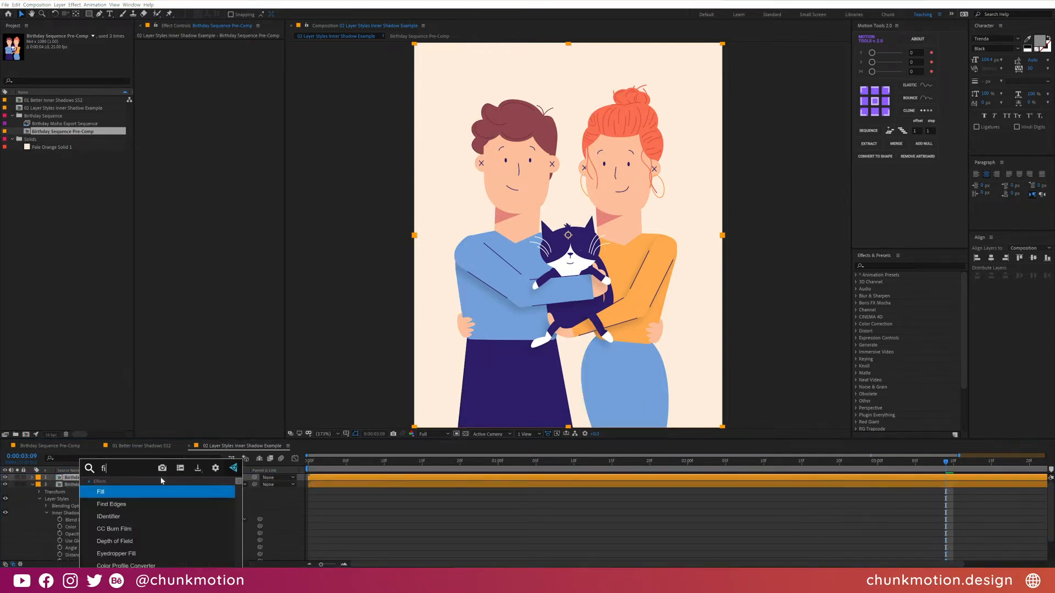
{"action": "key", "text": "Return"}
{"action": "left_click", "coordinate": [32, 478]}
{"action": "left_click", "coordinate": [39, 486]}
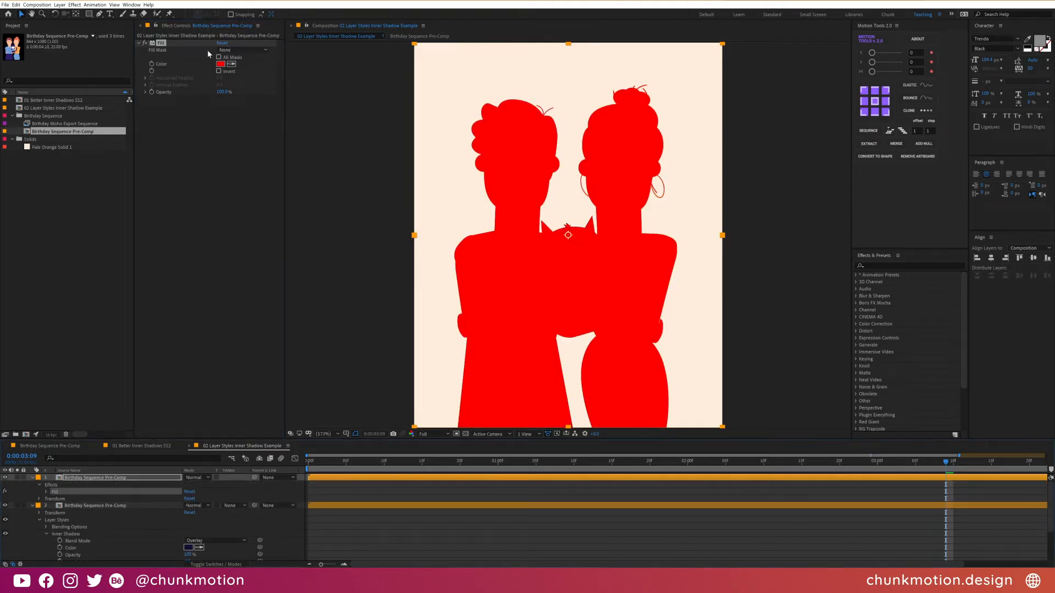
{"action": "left_click", "coordinate": [221, 65]}
{"action": "left_click_drag", "start_coordinate": [725, 275], "coordinate": [727, 311]}
{"action": "left_click", "coordinate": [845, 198]}
- Add an Inner Shadow layer style to the black-filled layer, with Normal blend mode and a white colour
{"action": "right_click", "coordinate": [115, 481]}
{"action": "mouse_move", "coordinate": [186, 371]}
{"action": "left_click", "coordinate": [242, 408]}
{"action": "left_click", "coordinate": [47, 521]}
{"action": "left_click", "coordinate": [220, 500]}
{"action": "left_click", "coordinate": [217, 282]}
{"action": "left_click", "coordinate": [189, 508]}
{"action": "left_click_drag", "start_coordinate": [714, 233], "coordinate": [663, 194]}
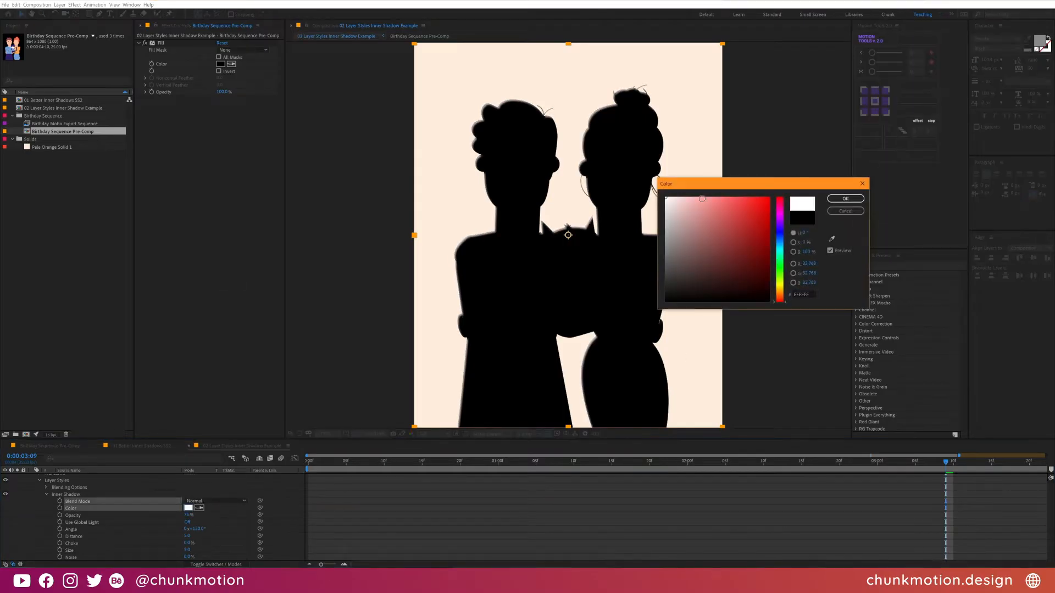
{"action": "left_click", "coordinate": [846, 198]}
- Change the white Inner Shadow's blend mode and fine-tune its numeric settings on the black-filled layer
{"action": "left_click", "coordinate": [219, 501]}
{"action": "left_click", "coordinate": [208, 245]}
{"action": "scroll", "coordinate": [223, 496], "scroll_direction": "down", "scroll_amount": 1}
{"action": "left_click", "coordinate": [218, 506]}
{"action": "left_click_drag", "start_coordinate": [186, 534], "coordinate": [279, 505]}
{"action": "left_click", "coordinate": [196, 512]}
{"action": "left_click", "coordinate": [213, 511]}
{"action": "mouse_move", "coordinate": [187, 533]}
{"action": "left_mouse_down"}
{"action": "mouse_move", "coordinate": [197, 533]}
{"action": "mouse_move", "coordinate": [185, 520]}
{"action": "mouse_move", "coordinate": [178, 533]}
{"action": "mouse_move", "coordinate": [187, 520]}
{"action": "mouse_move", "coordinate": [175, 522]}
{"action": "mouse_move", "coordinate": [191, 535]}
{"action": "mouse_move", "coordinate": [181, 534]}
{"action": "mouse_move", "coordinate": [191, 521]}
{"action": "mouse_move", "coordinate": [204, 522]}
{"action": "mouse_move", "coordinate": [194, 531]}
{"action": "left_mouse_up"}
{"action": "left_click", "coordinate": [192, 536]}
{"action": "left_click", "coordinate": [194, 531]}
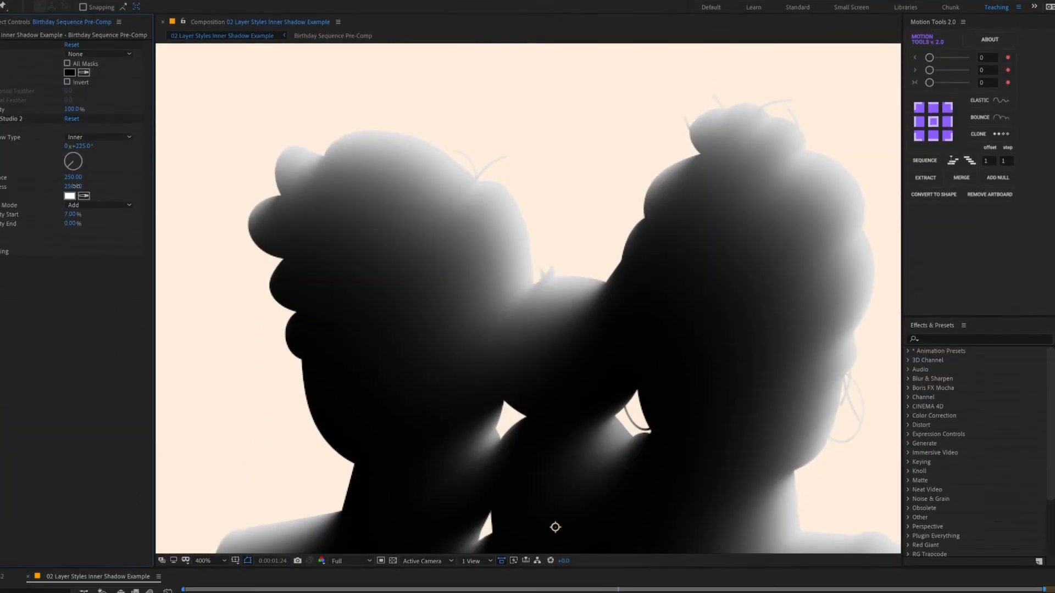
- Lower the white Shadow Studio inner shadow's softness to 0 and adjust its distance
{"action": "left_click_drag", "start_coordinate": [75, 187], "coordinate": [0, 186]}
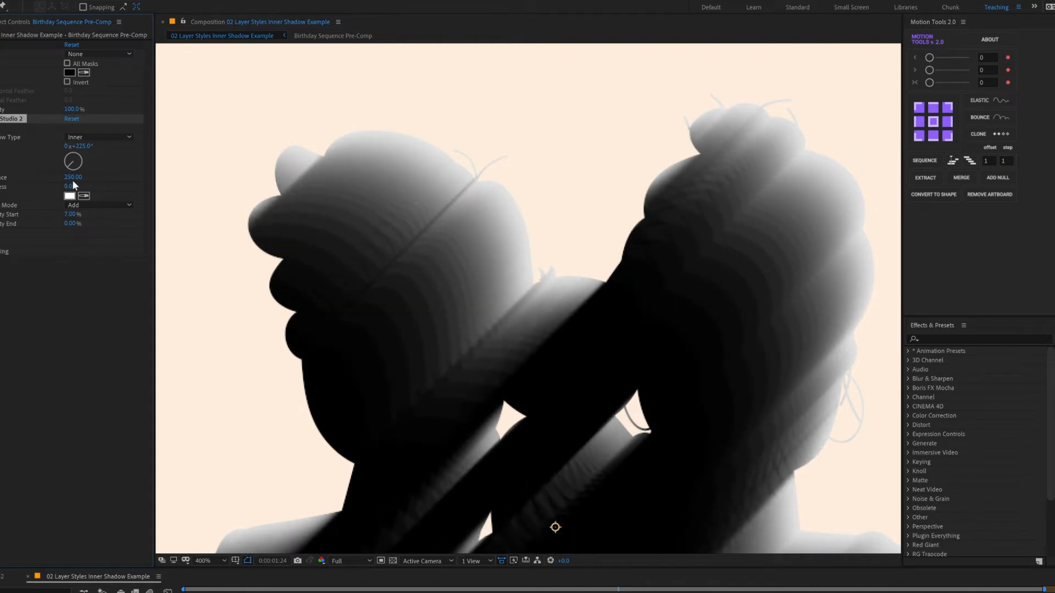
{"action": "left_click_drag", "start_coordinate": [73, 176], "coordinate": [107, 170]}
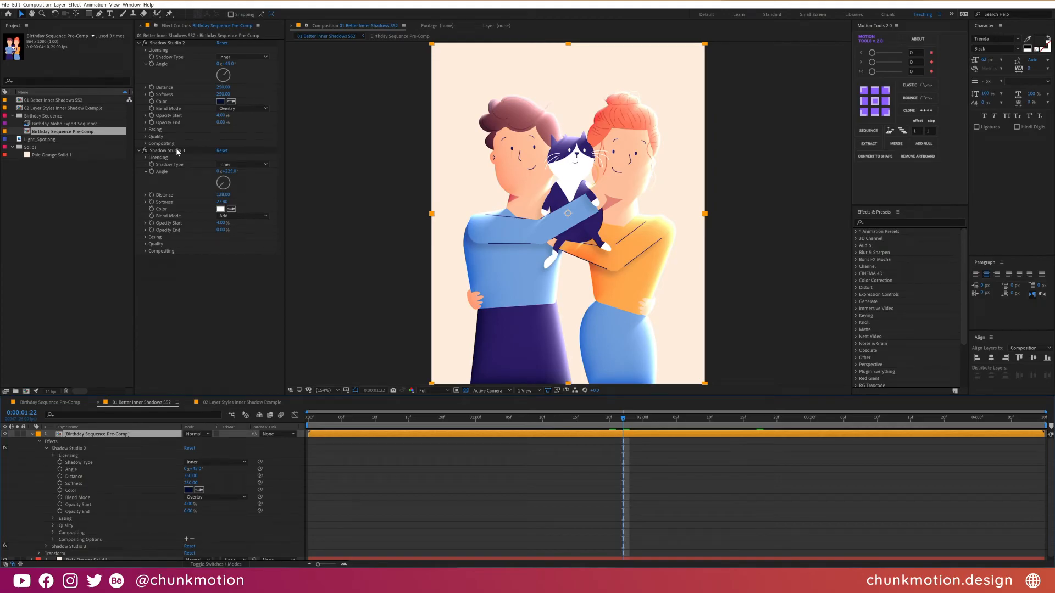
- Delete the second, white Shadow Studio effect from the Birthday Sequence Pre-Comp layer in 01 Better Inner Shadows SS2
{"action": "left_click", "coordinate": [177, 153]}
{"action": "key", "text": "Delete"}
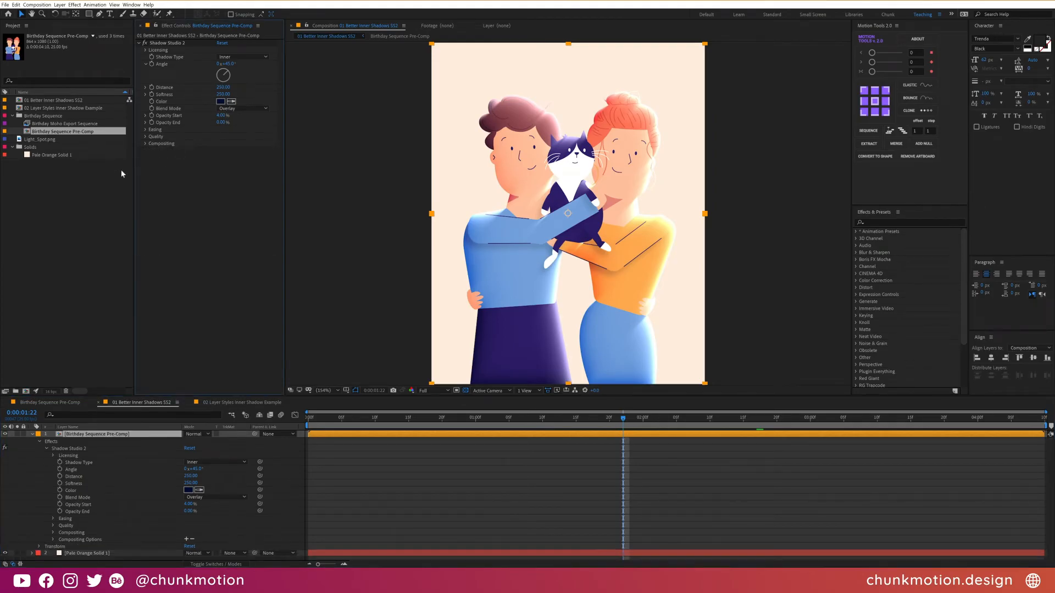
- Place another copy of Birthday Sequence Pre-Comp on top of the layer stack and solo it over the transparency grid
{"action": "left_click_drag", "start_coordinate": [45, 133], "coordinate": [130, 439]}
{"action": "left_click", "coordinate": [19, 436]}
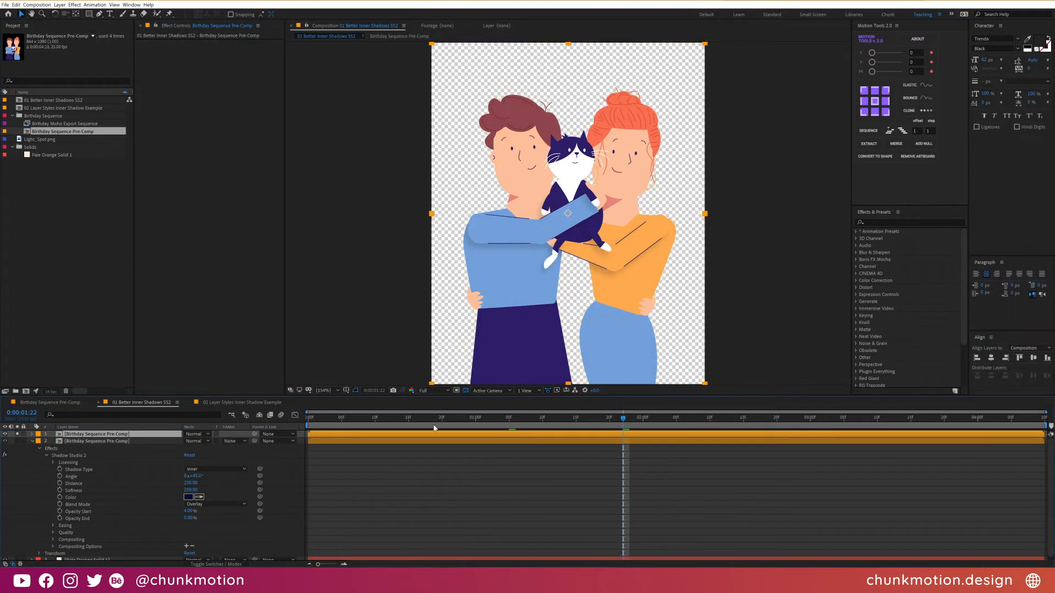
{"action": "left_click", "coordinate": [466, 391]}
{"action": "left_click", "coordinate": [466, 391]}
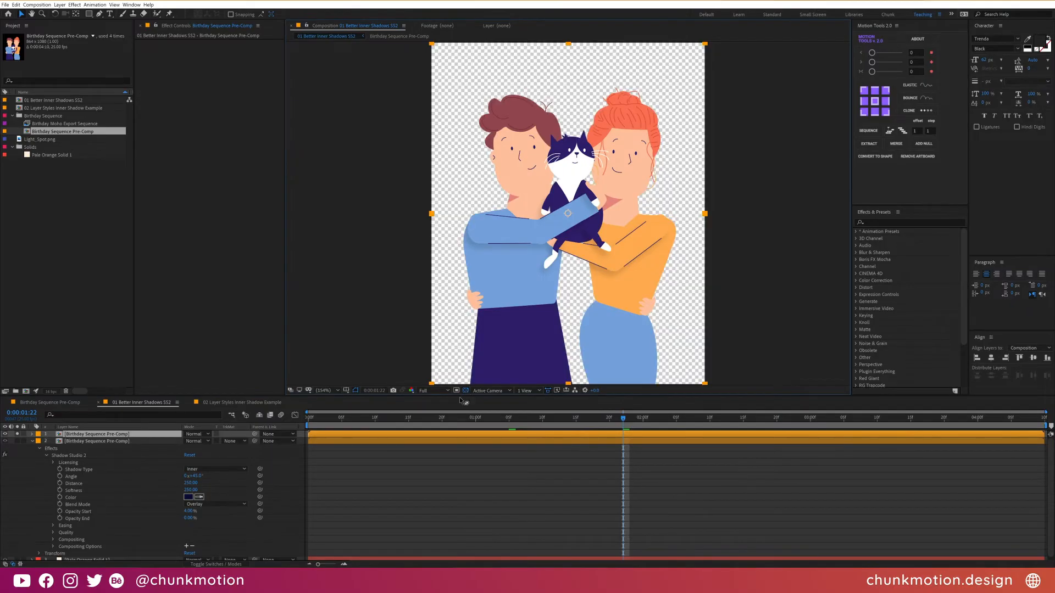
- Apply a Fill effect to the soloed top Birthday Sequence Pre-Comp layer and set its colour to black
{"action": "left_click", "coordinate": [124, 436]}
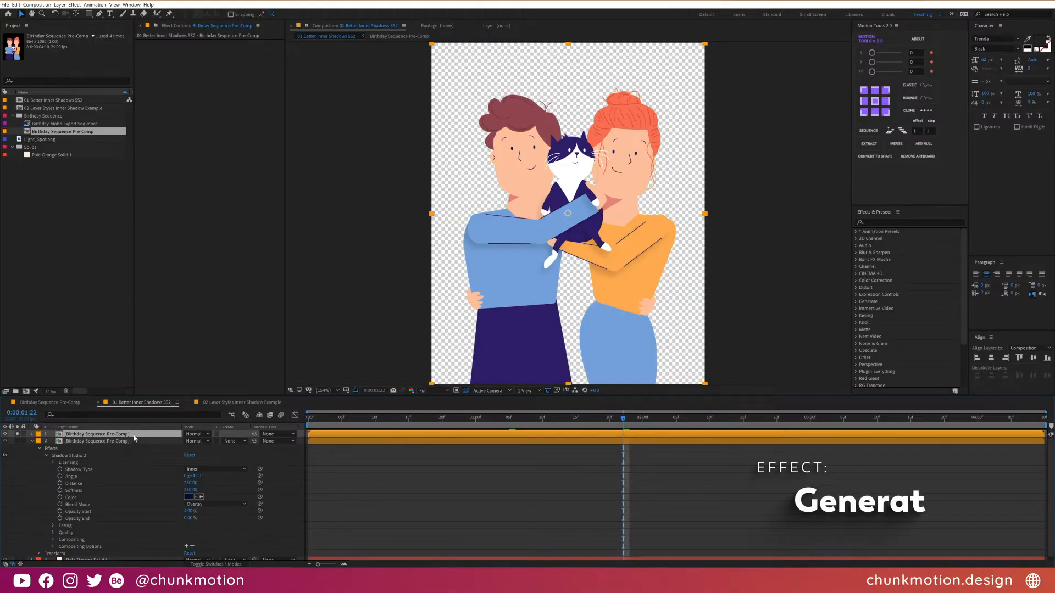
{"action": "key", "text": "ctrl+space"}
{"action": "type", "text": "fill"}
{"action": "key", "text": "Return"}
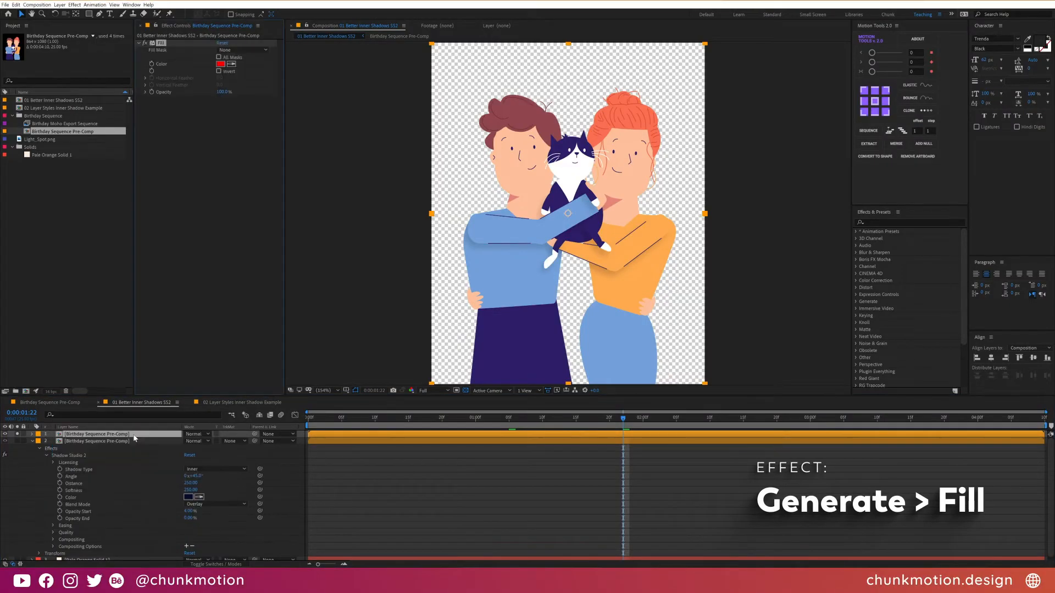
{"action": "left_click", "coordinate": [221, 64]}
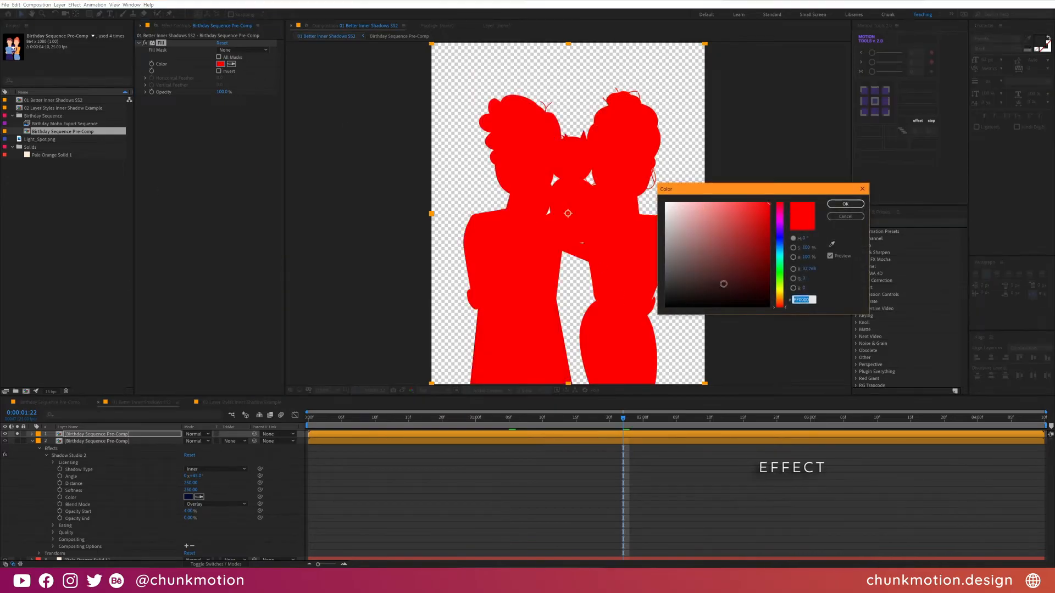
{"action": "left_click_drag", "start_coordinate": [731, 259], "coordinate": [598, 366]}
{"action": "left_click", "coordinate": [850, 205]}
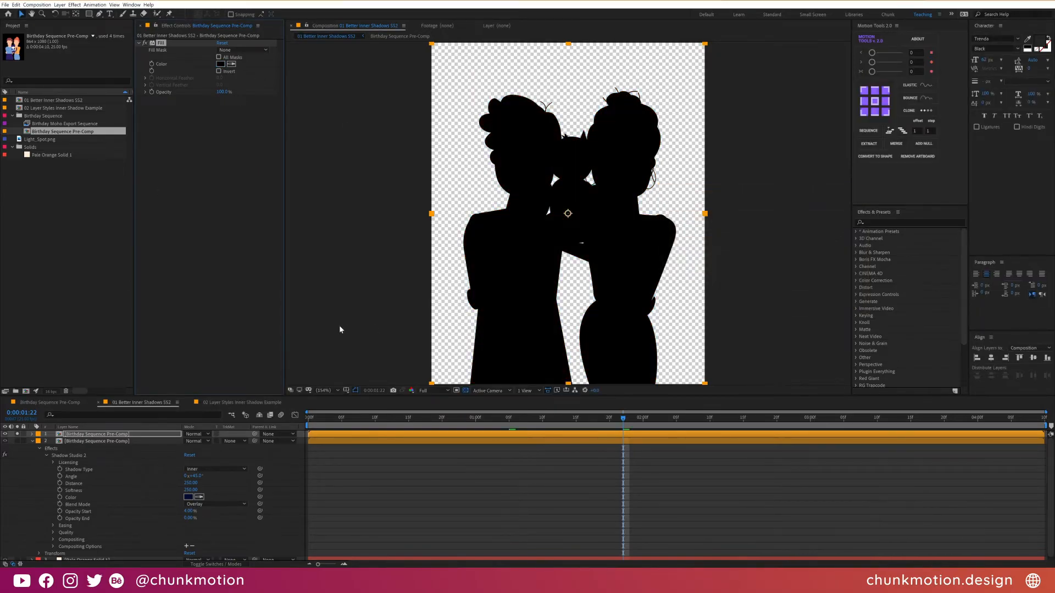
- Apply the Shadow Studio 2 effect to the black-filled top layer
{"action": "key", "text": "ctrl+space"}
{"action": "key", "text": "Return"}
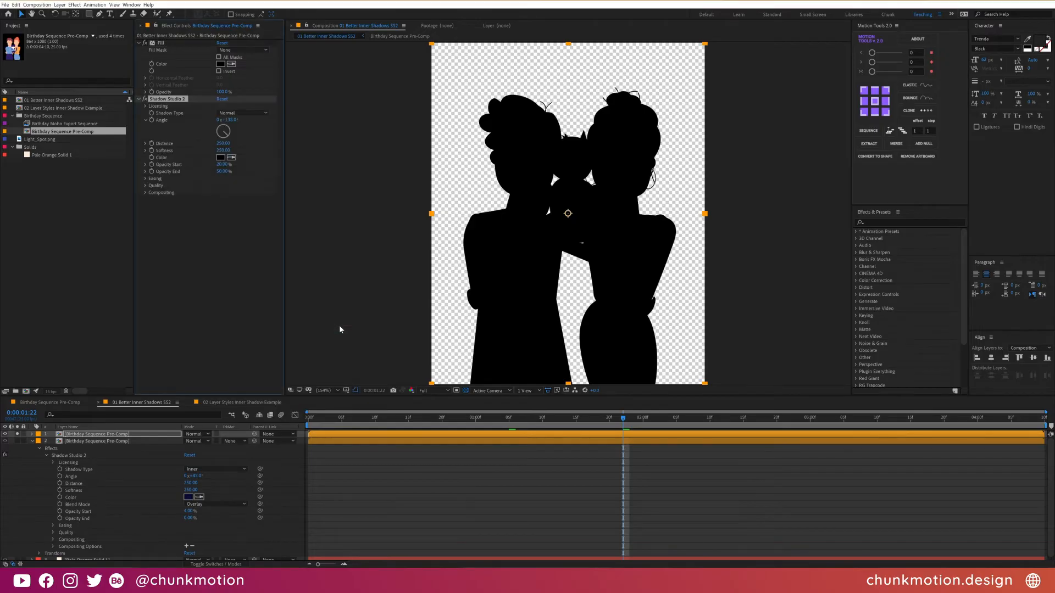
- Configure Shadow Studio 2 on the black-filled layer as a white Inner shadow with an angle of 225°
{"action": "left_click", "coordinate": [245, 113]}
{"action": "left_click", "coordinate": [264, 148]}
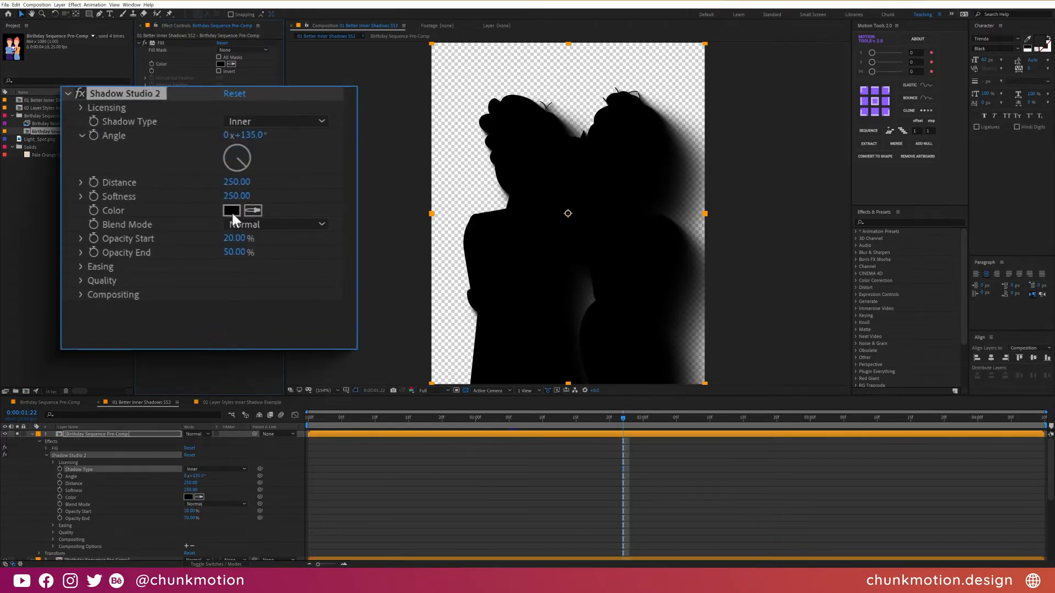
{"action": "left_click", "coordinate": [232, 209]}
{"action": "left_click_drag", "start_coordinate": [701, 259], "coordinate": [662, 200]}
{"action": "left_click", "coordinate": [846, 204]}
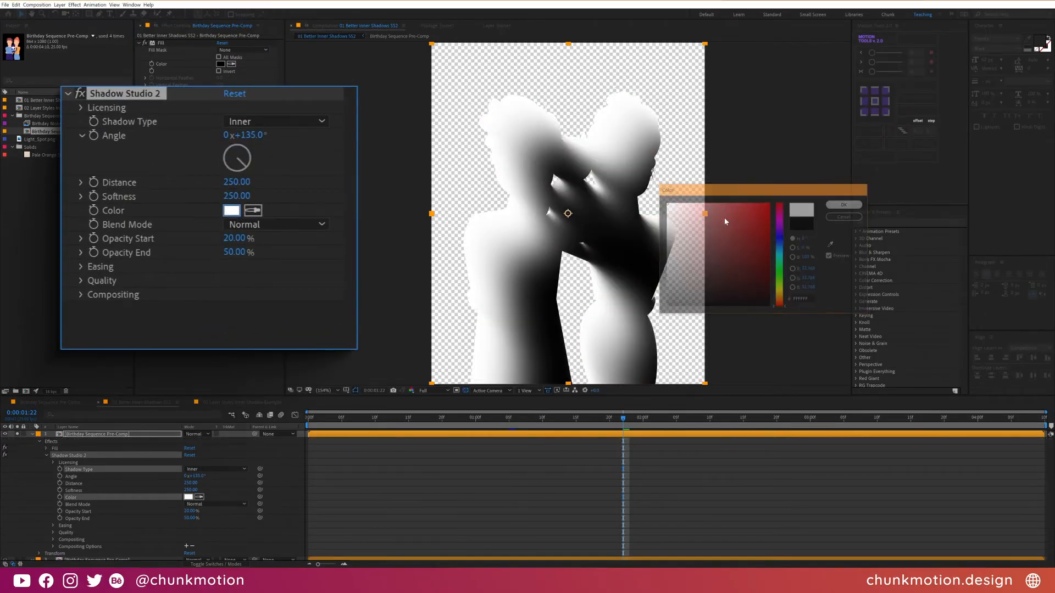
{"action": "left_click_drag", "start_coordinate": [249, 160], "coordinate": [197, 184]}
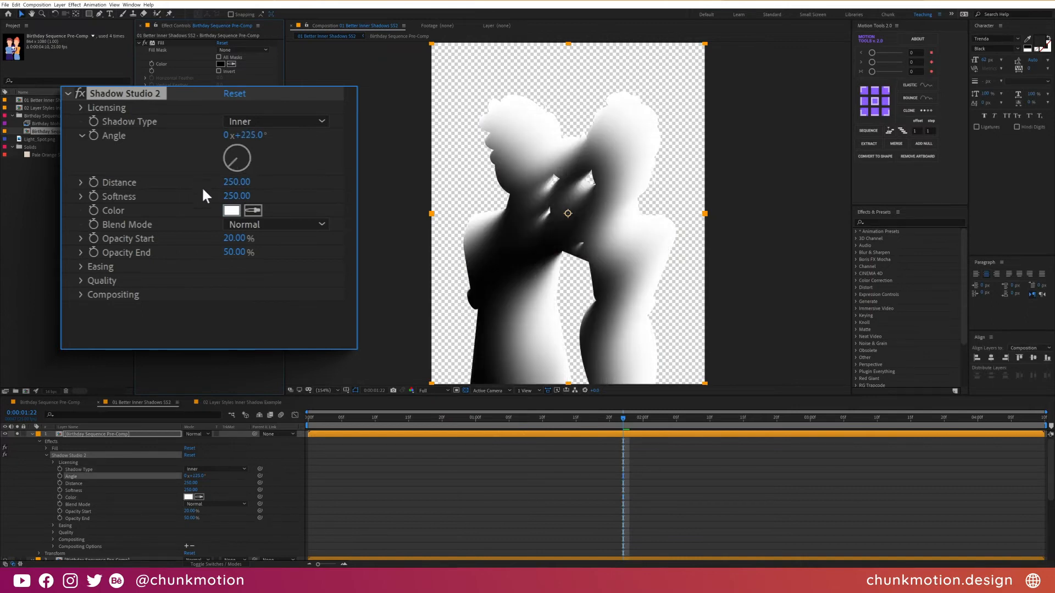
- Set the white inner shadow's Opacity End to 0%, Distance to 100 and Softness to 50
{"action": "left_click", "coordinate": [232, 239]}
{"action": "key", "text": "Tab"}
{"action": "type", "text": "0"}
{"action": "left_click", "coordinate": [236, 182]}
{"action": "type", "text": "100"}
{"action": "key", "text": "Tab"}
{"action": "type", "text": "50"}
{"action": "key", "text": "Return"}
- Set the easing mode of the white inner shadow to Ease In & Out
{"action": "left_click", "coordinate": [81, 266]}
{"action": "left_click", "coordinate": [265, 279]}
{"action": "left_click", "coordinate": [297, 312]}
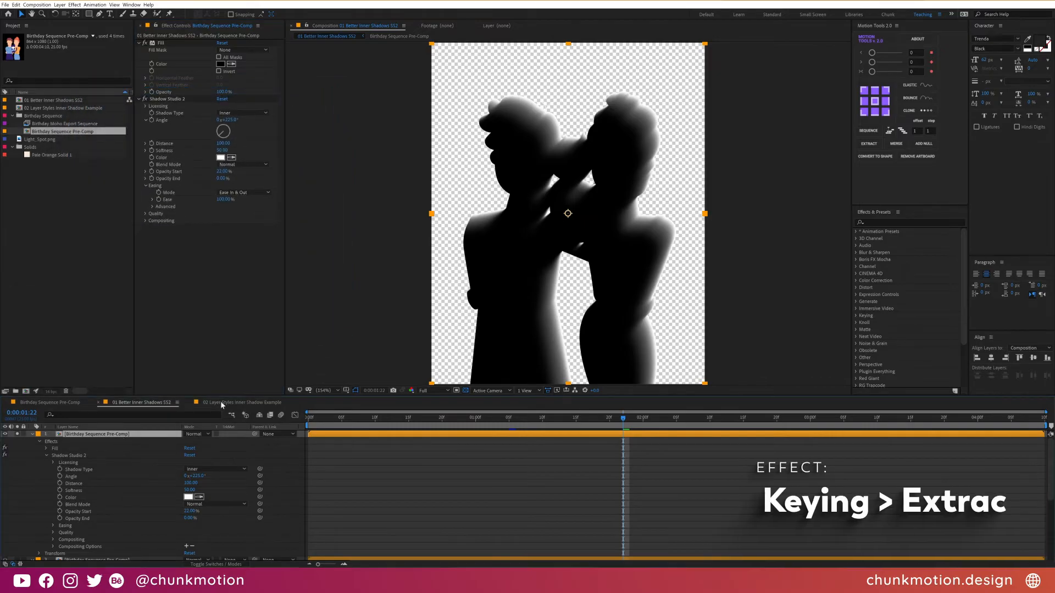
- Apply the Extract effect to the top layer with Black Point and Black Softness both at 255
{"action": "key", "text": "ctrl+space"}
{"action": "type", "text": "extra"}
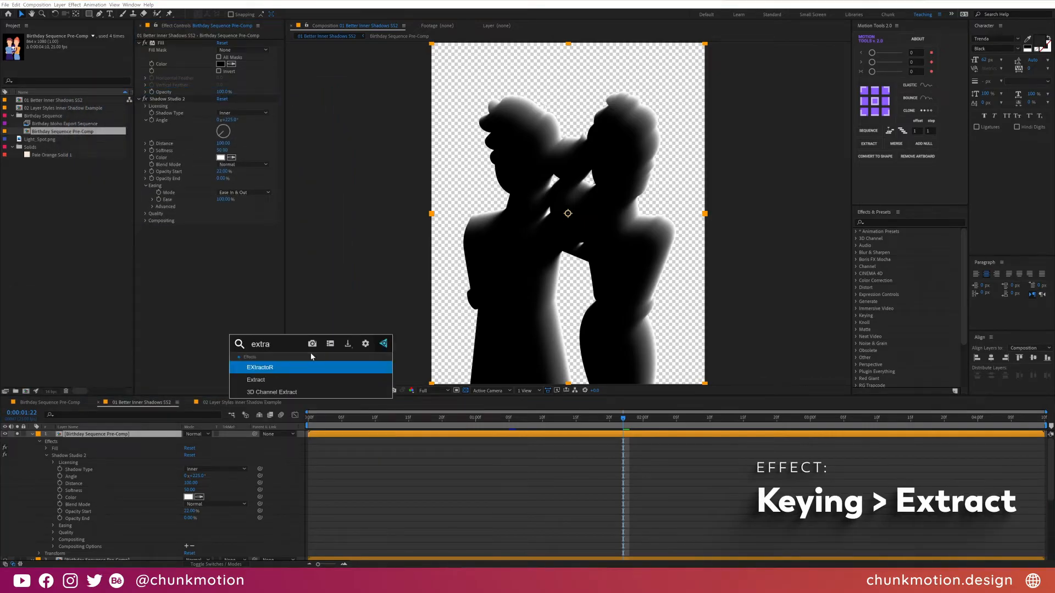
{"action": "key", "text": "Down"}
{"action": "key", "text": "Return"}
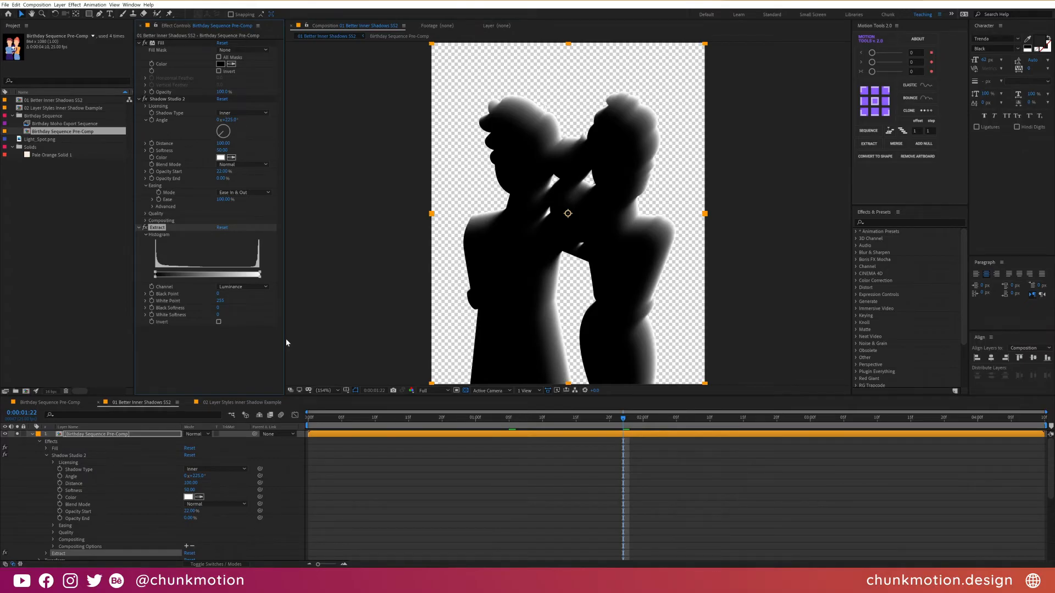
{"action": "left_click_drag", "start_coordinate": [217, 294], "coordinate": [356, 284]}
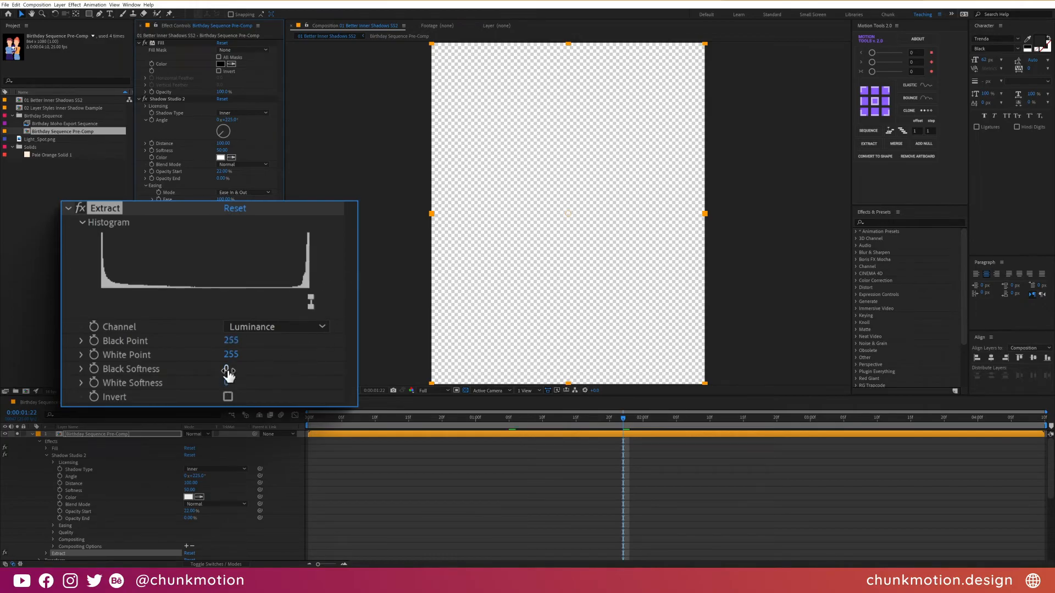
{"action": "left_click_drag", "start_coordinate": [255, 358], "coordinate": [393, 334]}
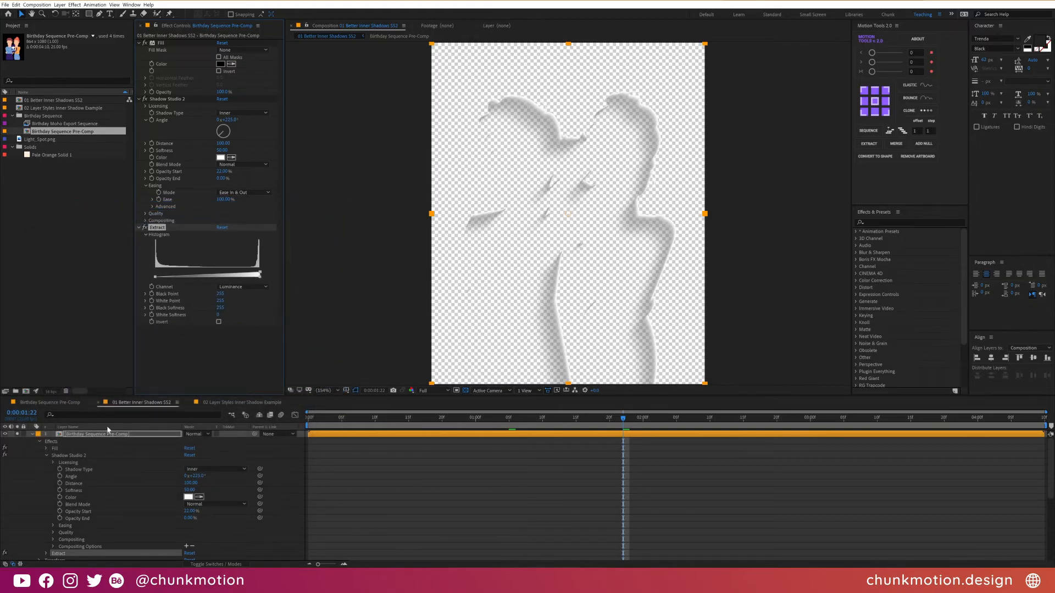
- Apply the Colorama effect to the extracted highlight layer and turn off Modify Alpha
{"action": "key", "text": "ctrl+space"}
{"action": "type", "text": "colora"}
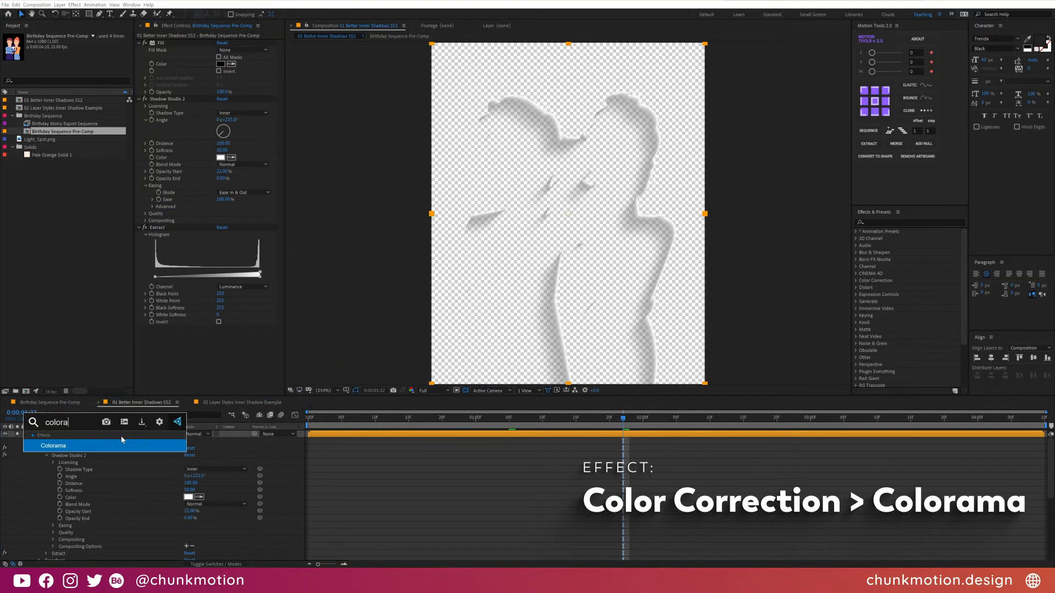
{"action": "key", "text": "Return"}
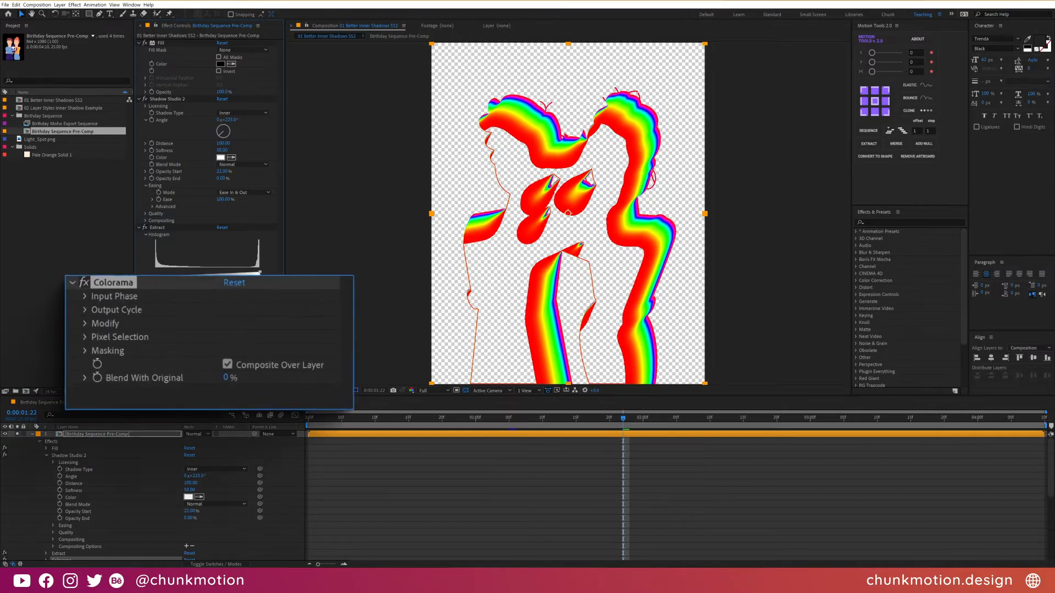
{"action": "left_click", "coordinate": [82, 321]}
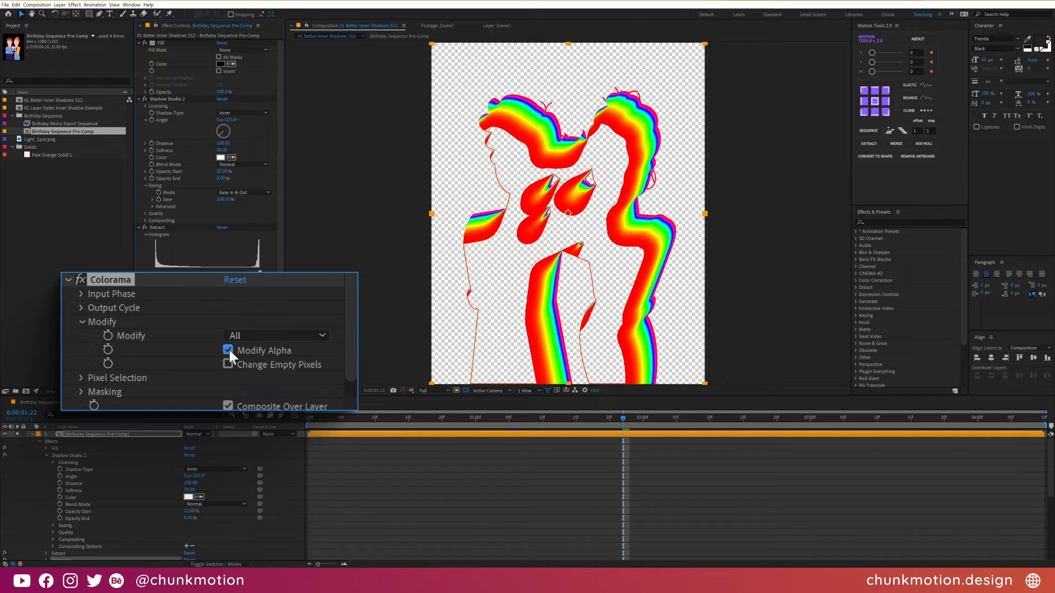
{"action": "left_click", "coordinate": [219, 364]}
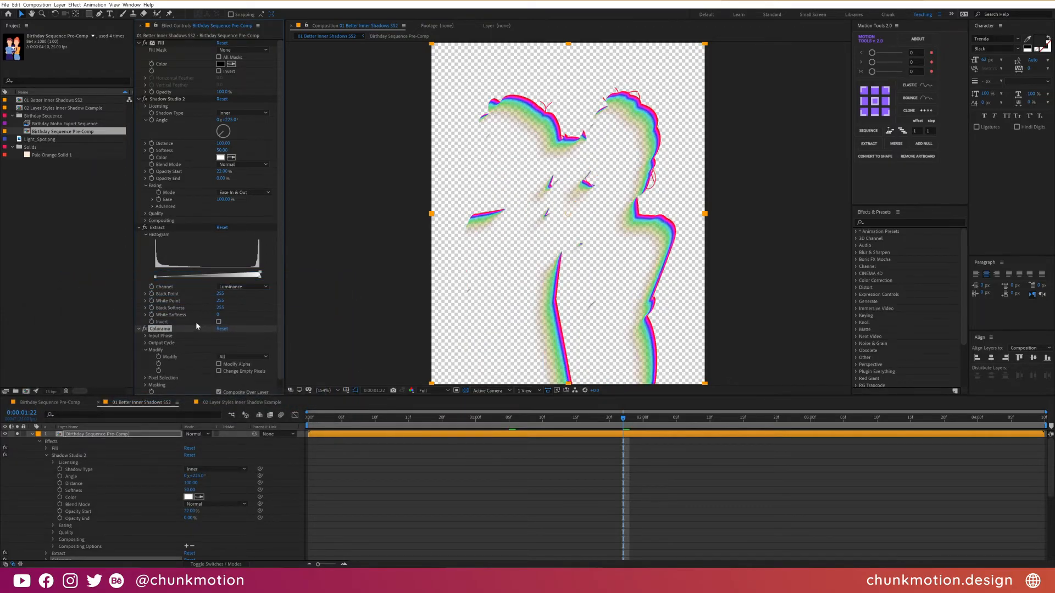
- Set Colorama's output cycle to the Ramp Grey preset palette
{"action": "scroll", "coordinate": [197, 326], "scroll_direction": "down", "scroll_amount": 1}
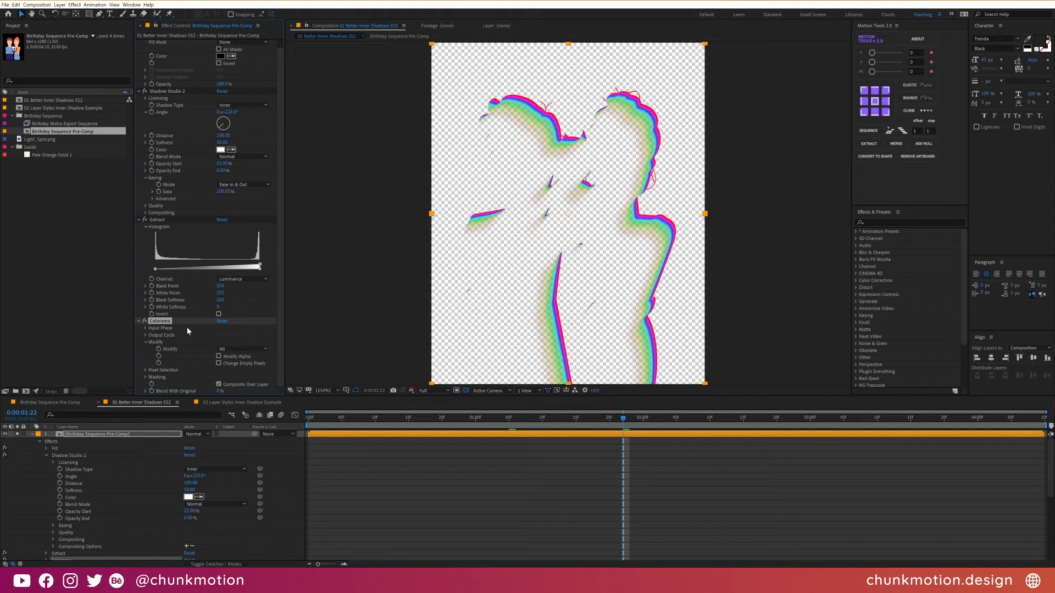
{"action": "left_click", "coordinate": [146, 336]}
{"action": "scroll", "coordinate": [148, 337], "scroll_direction": "down", "scroll_amount": 5}
{"action": "left_click", "coordinate": [242, 285]}
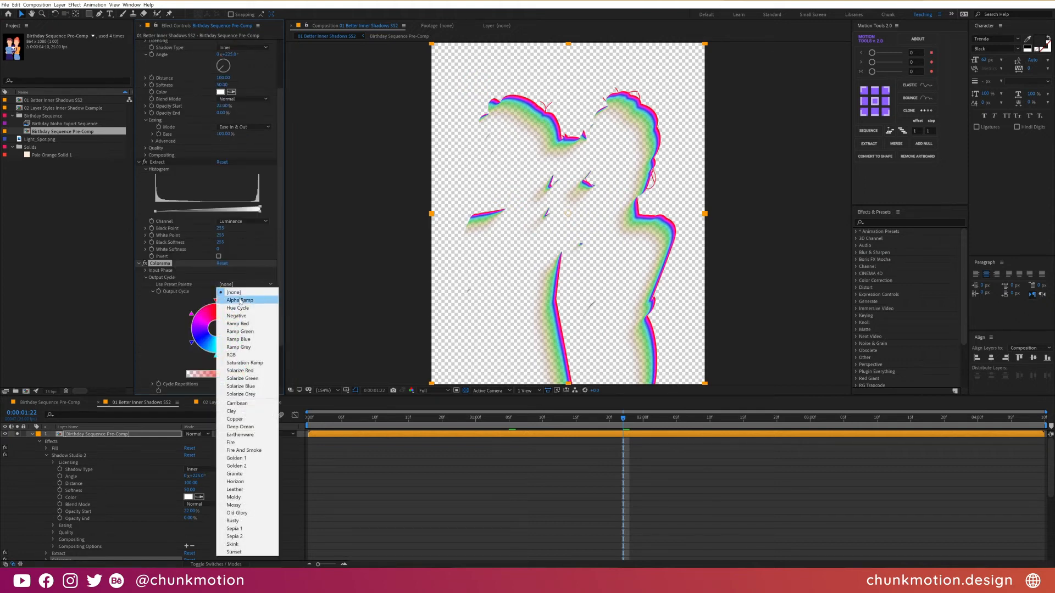
{"action": "left_click", "coordinate": [238, 348]}
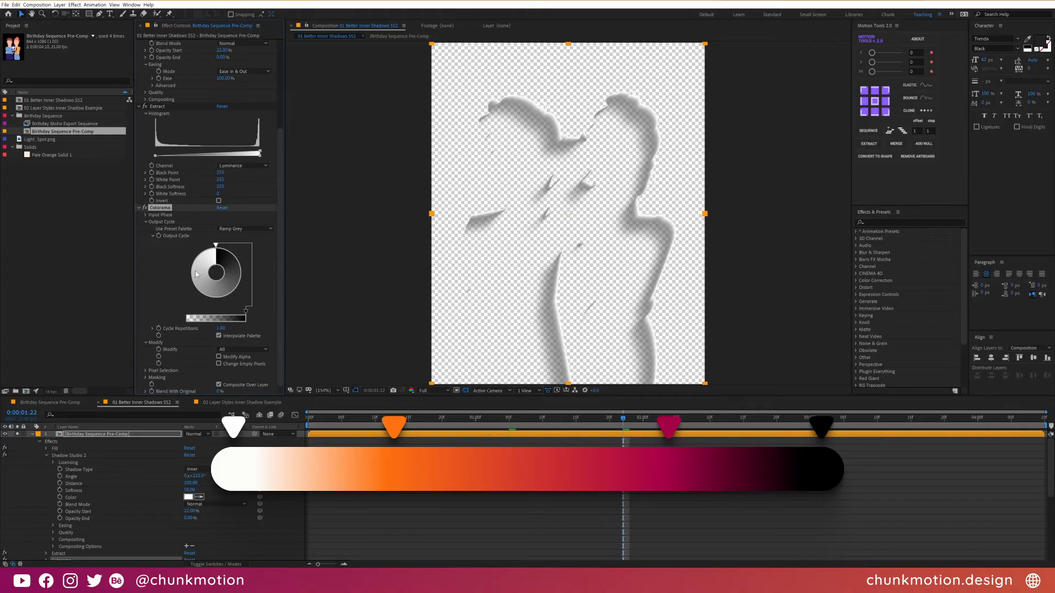
- Add an orange colour stop to the light side of Colorama's output cycle wheel
{"action": "double_click", "coordinate": [196, 275]}
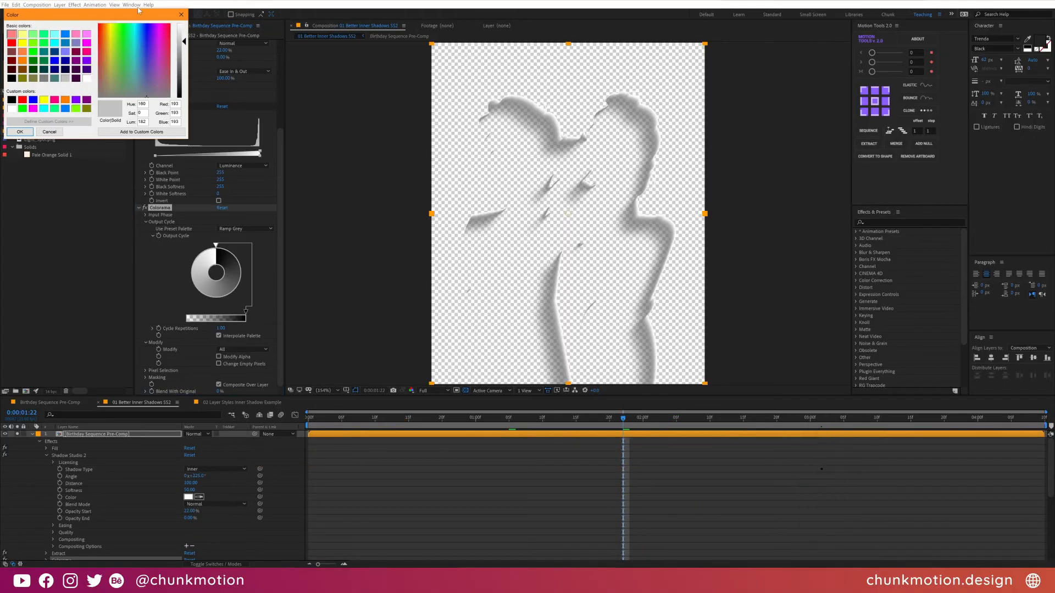
{"action": "left_click_drag", "start_coordinate": [125, 45], "coordinate": [104, 26]}
{"action": "left_click_drag", "start_coordinate": [183, 41], "coordinate": [184, 58]}
{"action": "left_click", "coordinate": [20, 132]}
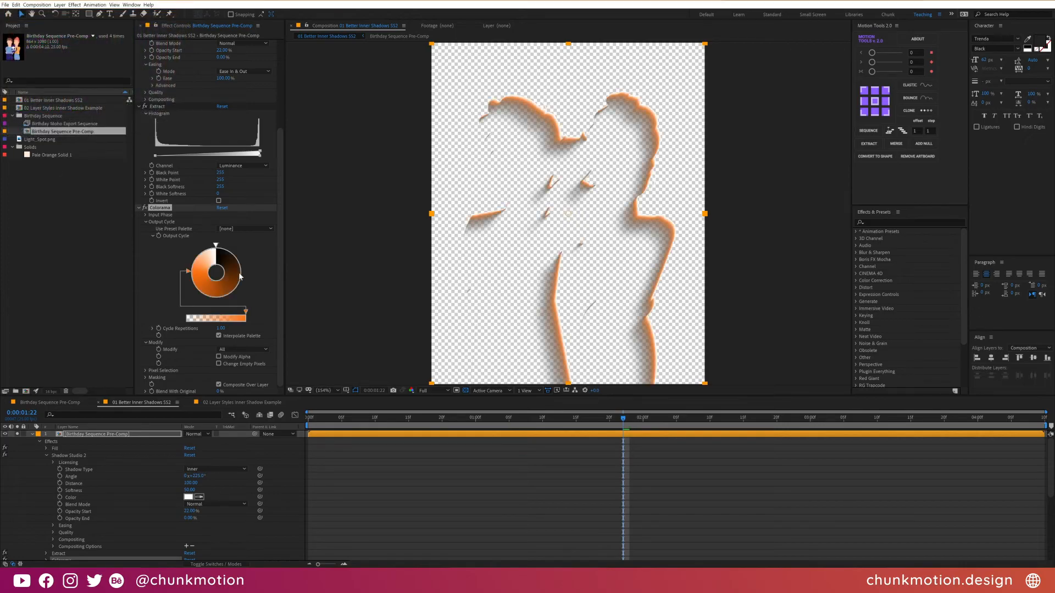
- Add a magenta-pink colour stop to the dark side of Colorama's output cycle wheel
{"action": "left_click", "coordinate": [239, 274]}
{"action": "left_click_drag", "start_coordinate": [161, 56], "coordinate": [164, 26]}
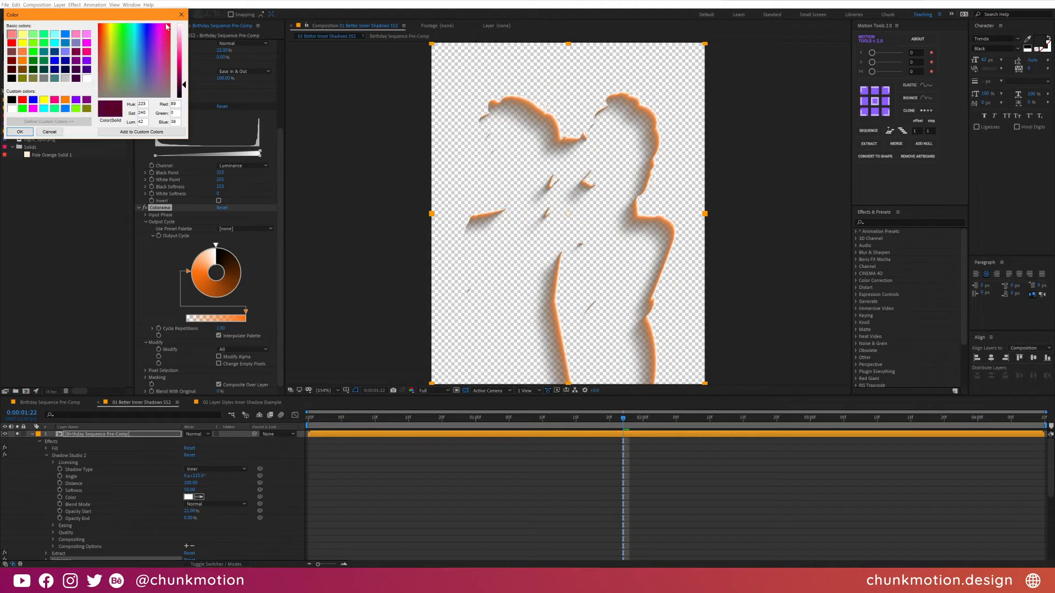
{"action": "left_click_drag", "start_coordinate": [184, 85], "coordinate": [183, 64]}
{"action": "left_click", "coordinate": [21, 132]}
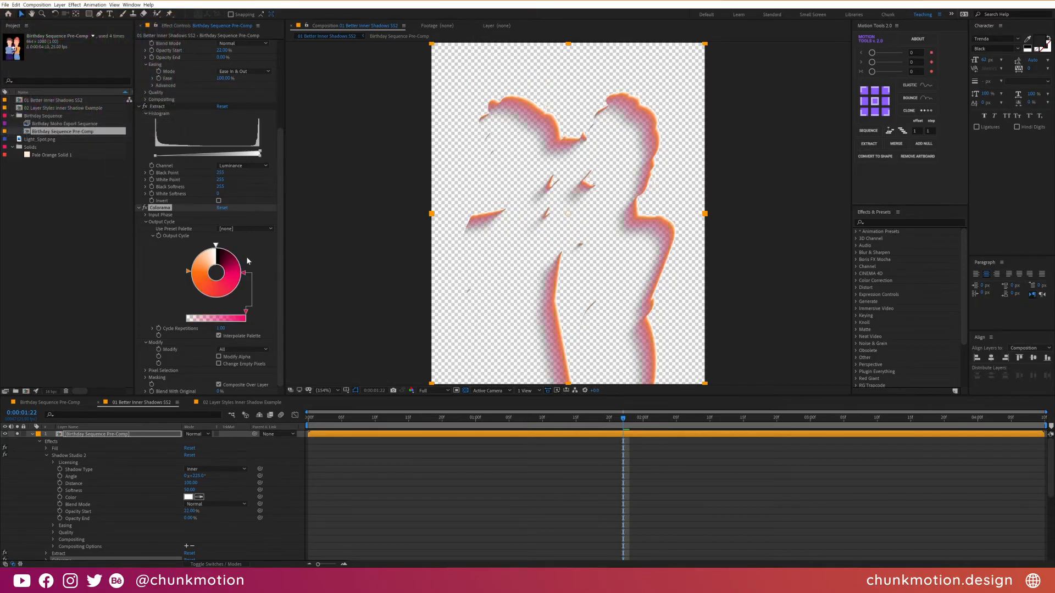
- Unsolo the colourised highlight layer and set its blend mode to Screen
{"action": "left_click", "coordinate": [16, 435]}
{"action": "left_click", "coordinate": [189, 435]}
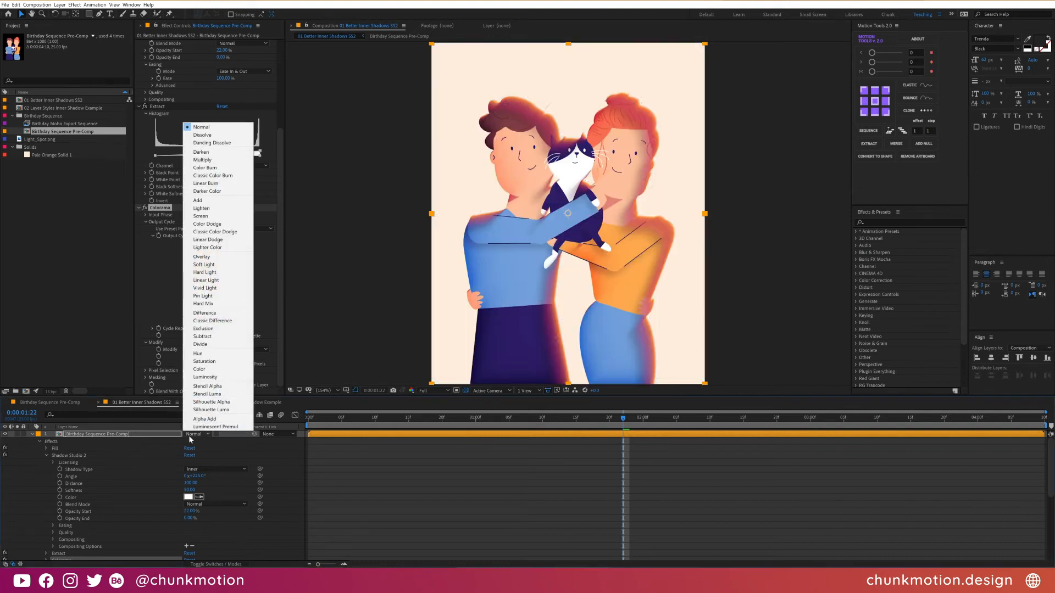
{"action": "left_click", "coordinate": [204, 216]}
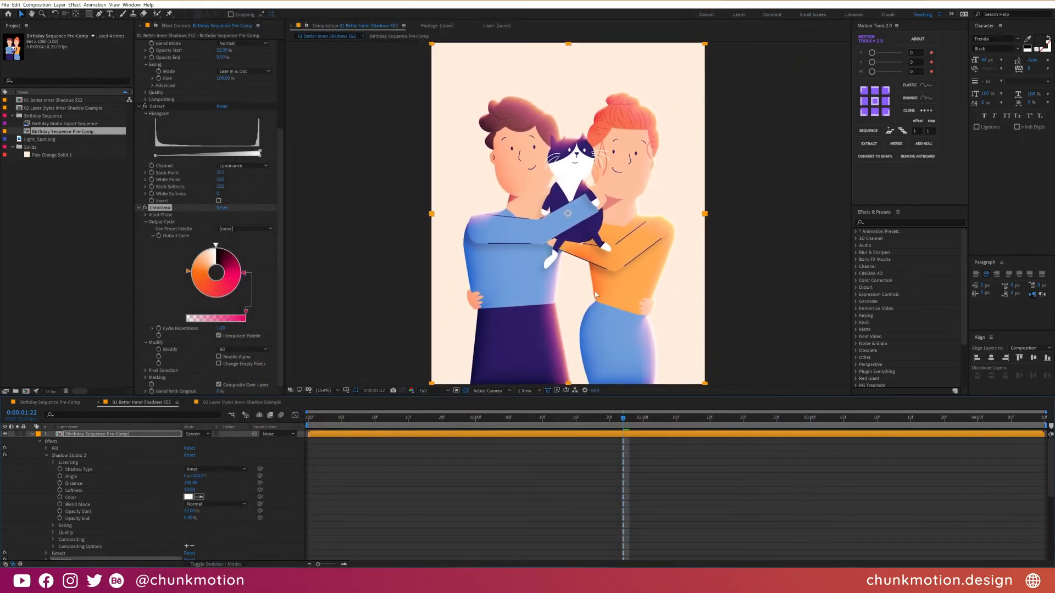
- Reduce the Shadow Studio 2 distance on the highlight layer to about 89
{"action": "scroll", "coordinate": [182, 156], "scroll_direction": "up", "scroll_amount": 5}
{"action": "left_click_drag", "start_coordinate": [223, 141], "coordinate": [356, 134]}
{"action": "left_click_drag", "start_coordinate": [222, 143], "coordinate": [98, 147]}
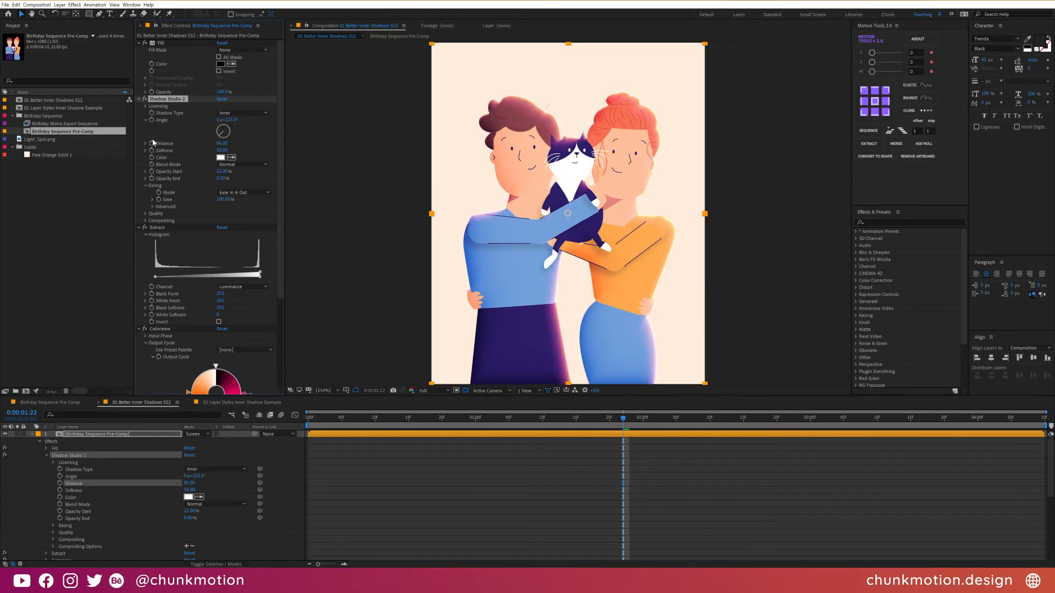
- Apply the Simple Choker effect to the highlight layer and move it up the effect stack, above Shadow Studio 2
{"action": "scroll", "coordinate": [629, 57], "scroll_direction": "up", "scroll_amount": 3}
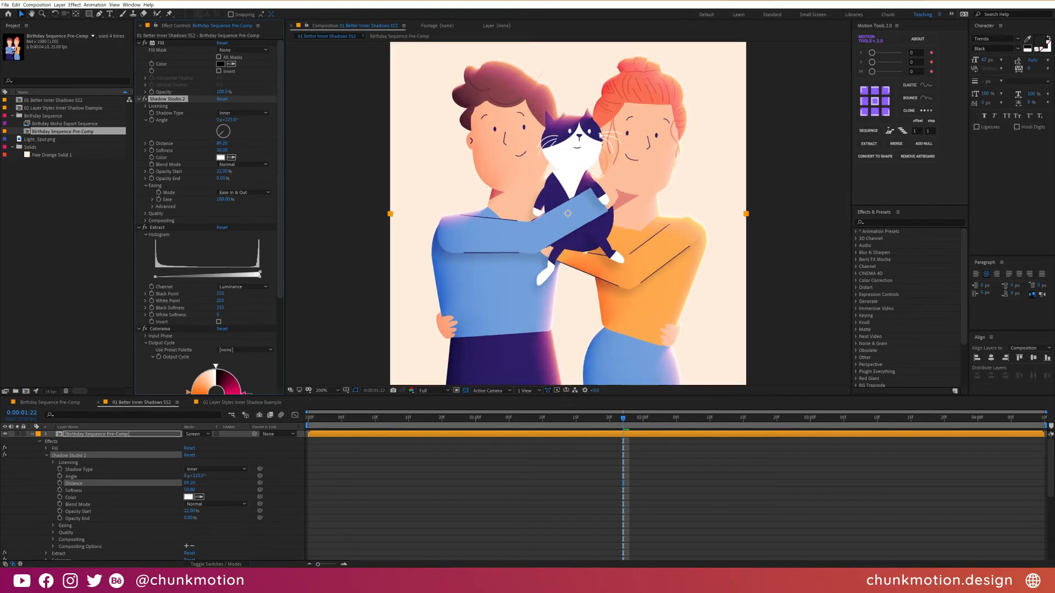
{"action": "left_click_drag", "start_coordinate": [606, 99], "coordinate": [600, 314]}
{"action": "left_click_drag", "start_coordinate": [604, 159], "coordinate": [587, 299]}
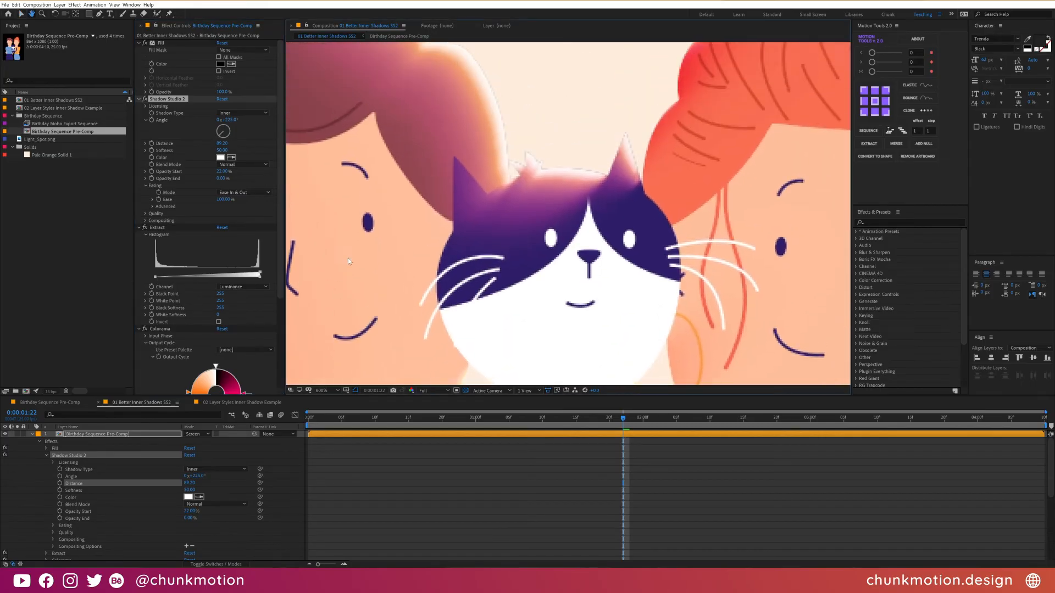
{"action": "key", "text": "ctrl+space"}
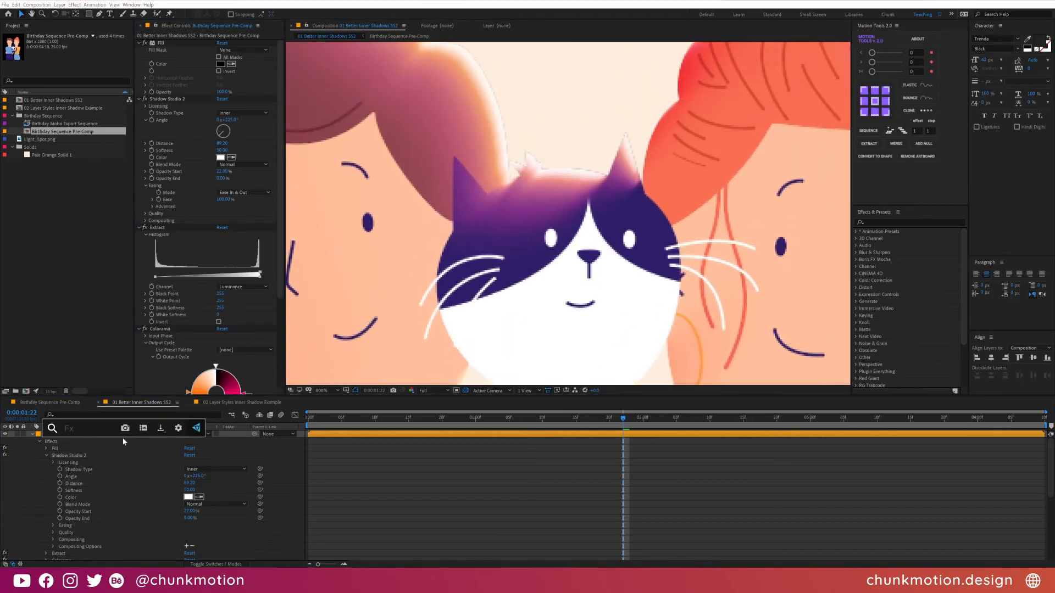
{"action": "type", "text": "simpl"}
{"action": "key", "text": "Return"}
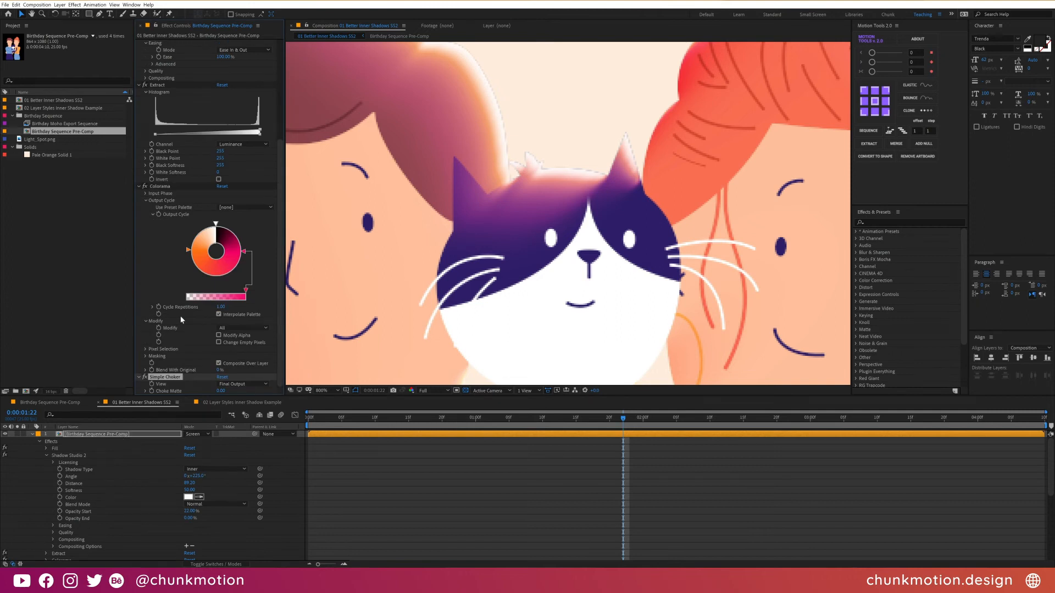
{"action": "left_click_drag", "start_coordinate": [179, 379], "coordinate": [201, 47]}
{"action": "left_click_drag", "start_coordinate": [204, 95], "coordinate": [204, 96]}
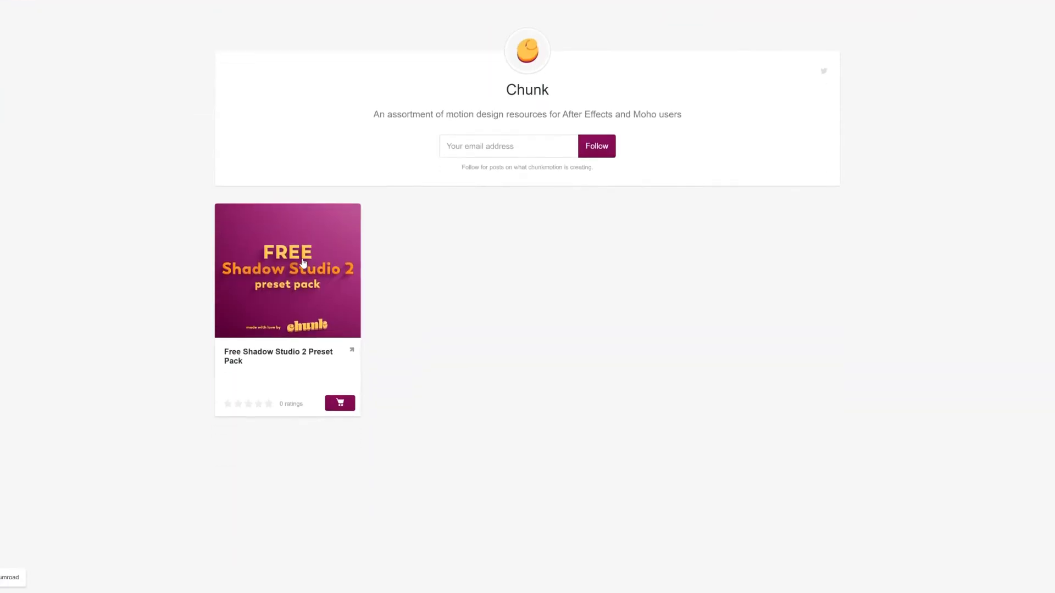
- Open the Free Shadow Studio 2 Preset Pack product page and look through its description
{"action": "left_click", "coordinate": [303, 262]}
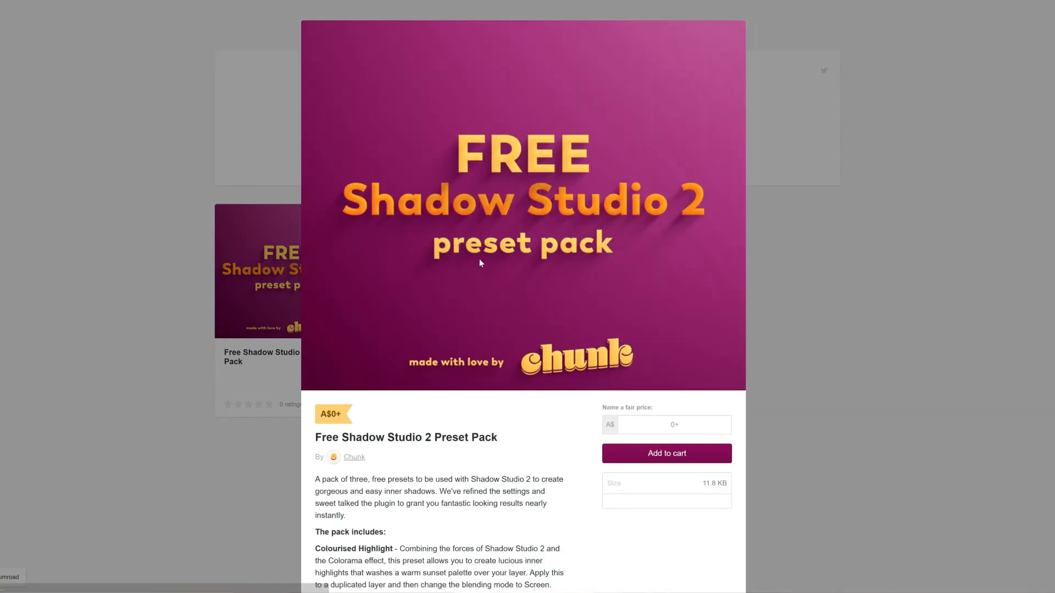
{"action": "scroll", "coordinate": [532, 294], "scroll_direction": "down", "scroll_amount": 3}
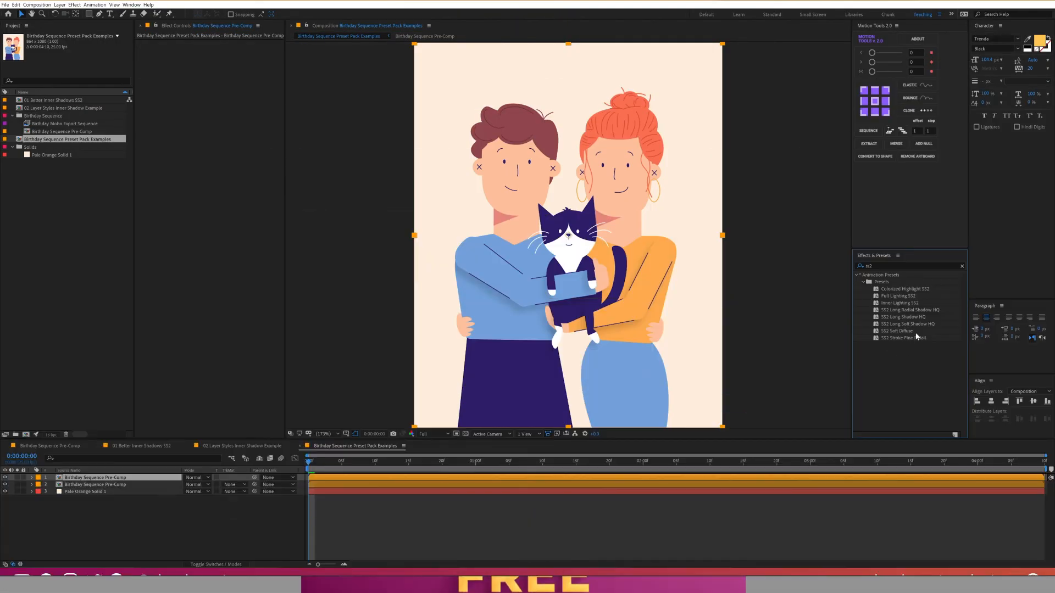
- Apply the Colorized Highlight SS2 preset to the top Birthday Sequence Pre-Comp layer and set its blend mode to Screen
{"action": "left_click_drag", "start_coordinate": [907, 293], "coordinate": [256, 486]}
{"action": "left_click", "coordinate": [196, 477]}
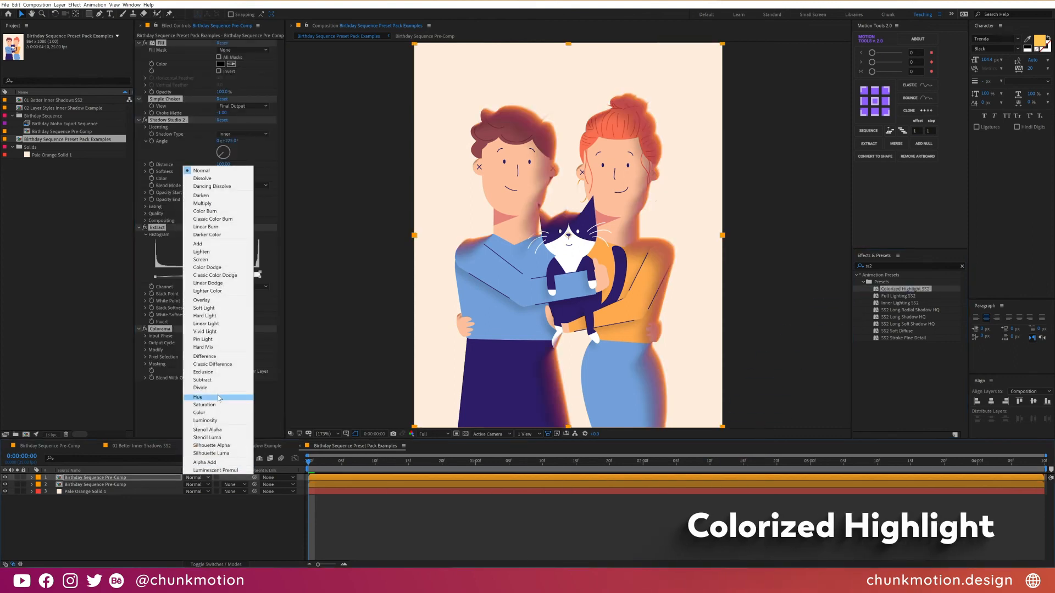
{"action": "left_click", "coordinate": [209, 262]}
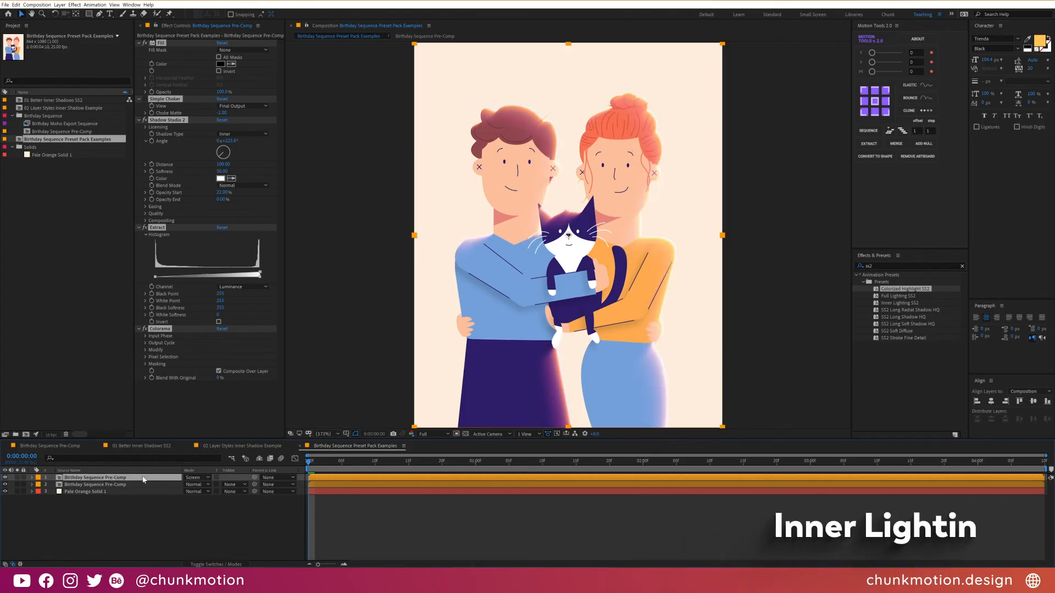
- Delete the top Birthday Sequence Pre-Comp copy and apply the Inner Lighting SS2 preset to the remaining one
{"action": "key", "text": "Delete"}
{"action": "left_click_drag", "start_coordinate": [899, 303], "coordinate": [782, 478]}
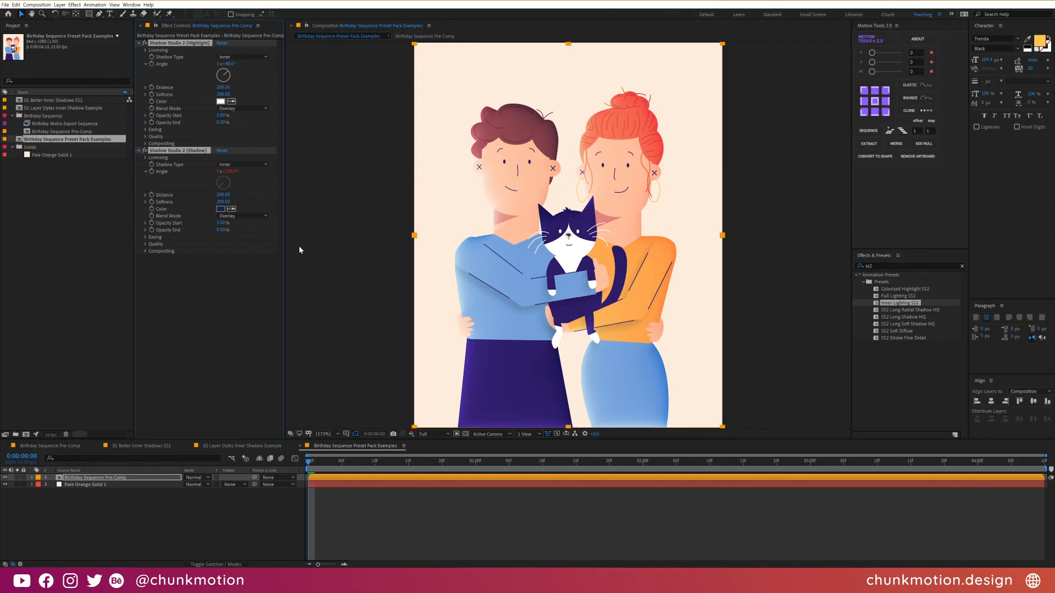
- Replace all effects on the Birthday Sequence Pre-Comp layer with the Full Lighting SS2 preset
{"action": "key", "text": "ctrl+shift+e"}
{"action": "left_click_drag", "start_coordinate": [897, 297], "coordinate": [804, 483]}
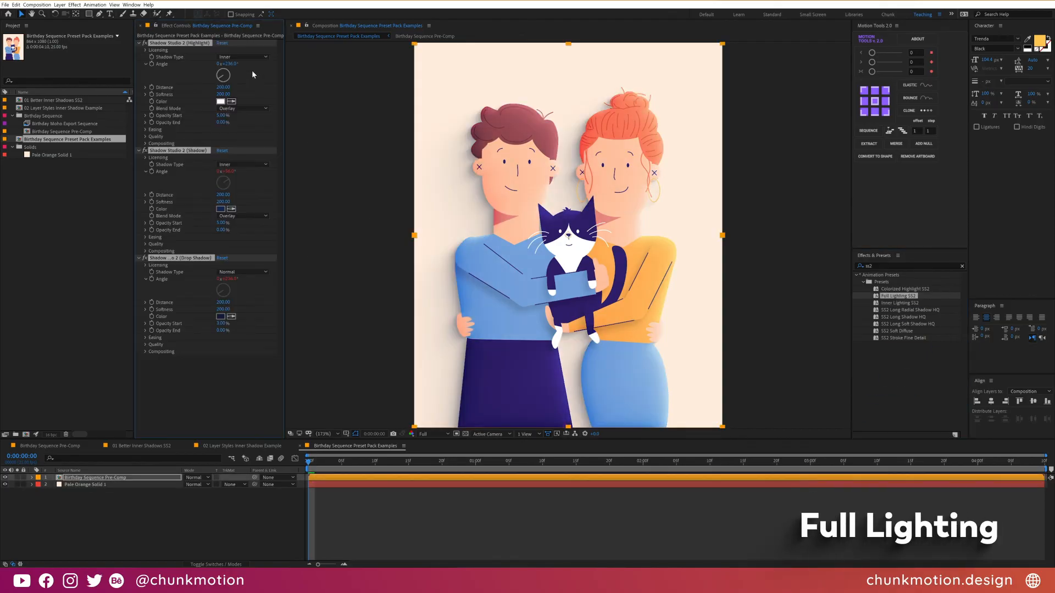